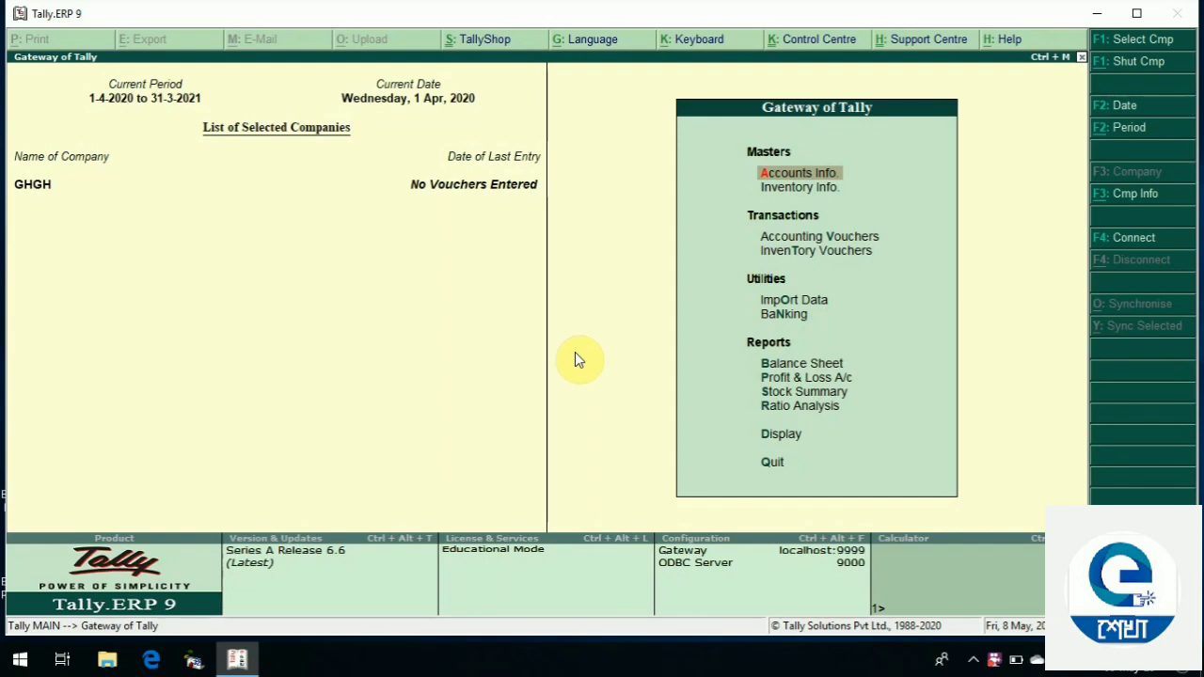
# Open the Inventory Info. menu from the Gateway of Tally for company GHGH
pyautogui.press('Down')
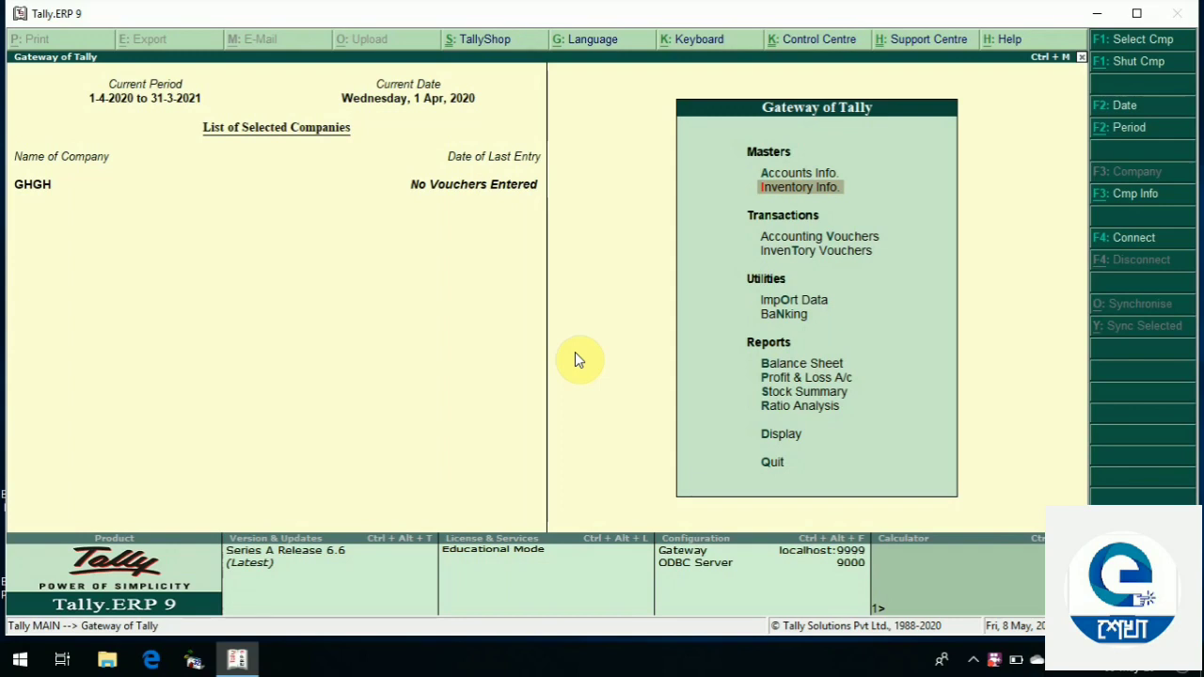
pyautogui.press('Return')
pyautogui.press('Down')
pyautogui.press('Down')
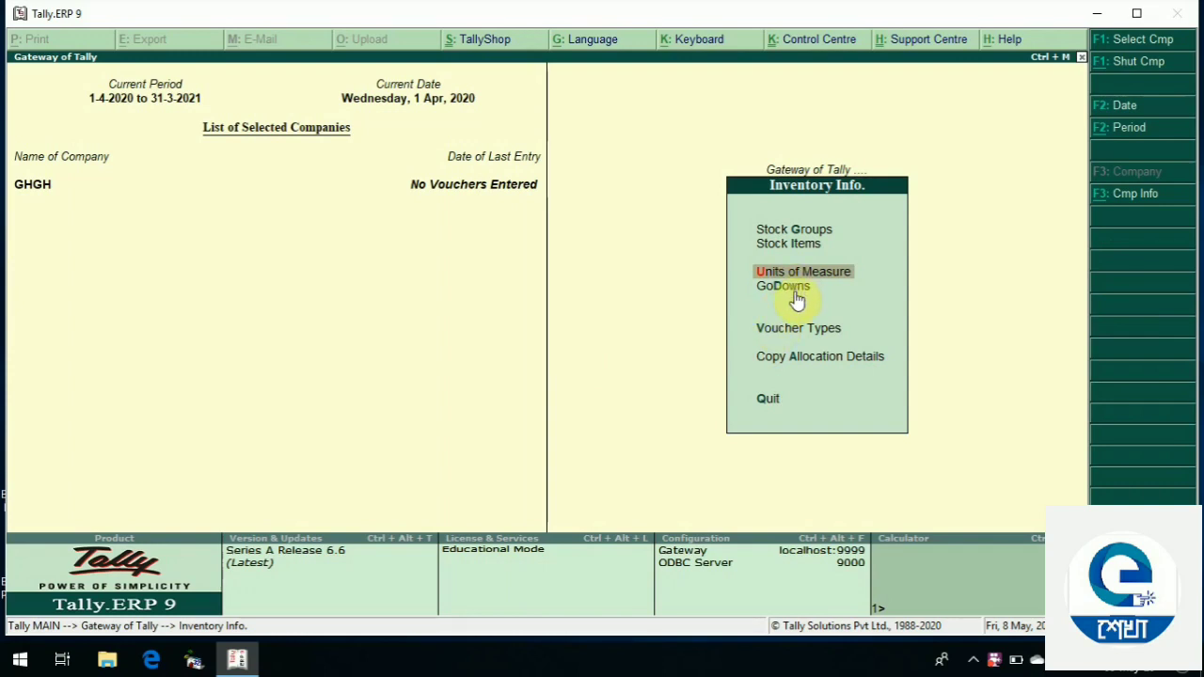
pyautogui.press('Up')
pyautogui.press('Down')
pyautogui.click(802, 279)
pyautogui.click(802, 276)
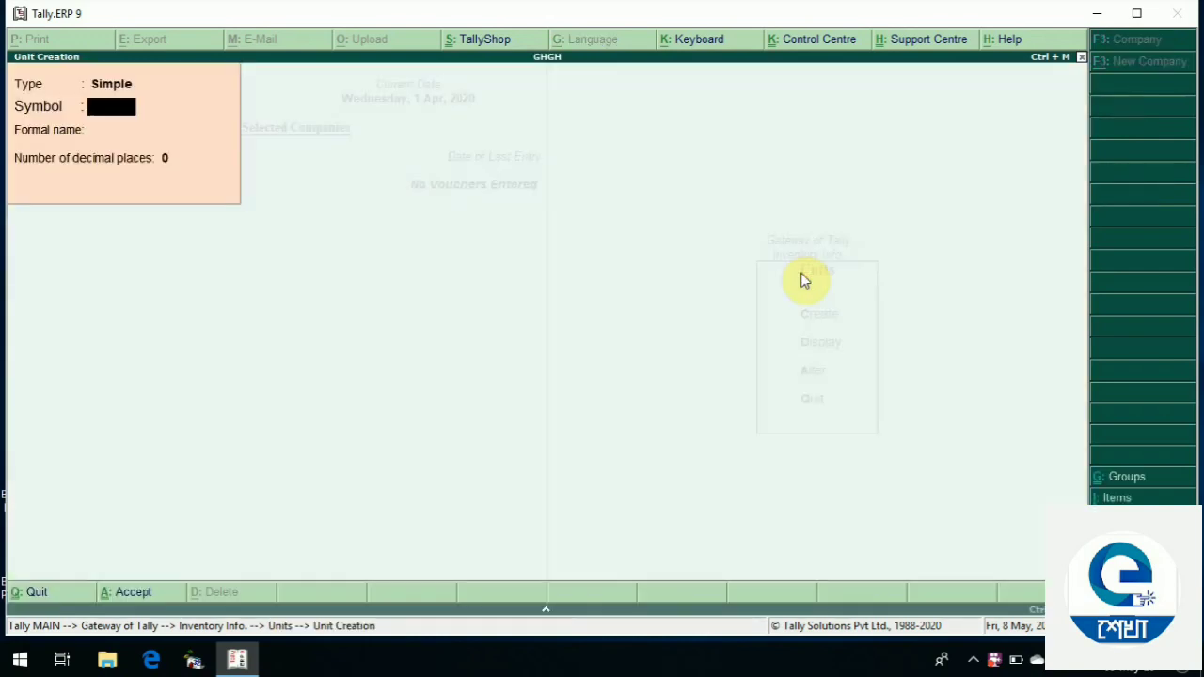
pyautogui.write('pcs')
pyautogui.press('Return')
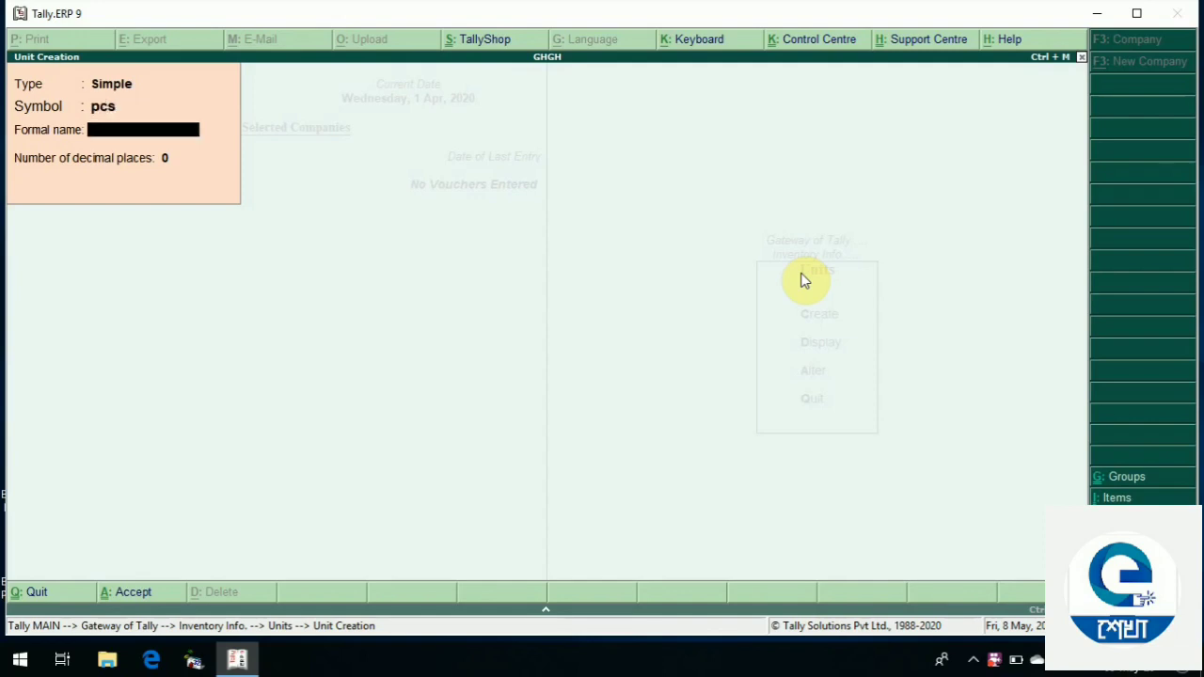
pyautogui.write('Pices')
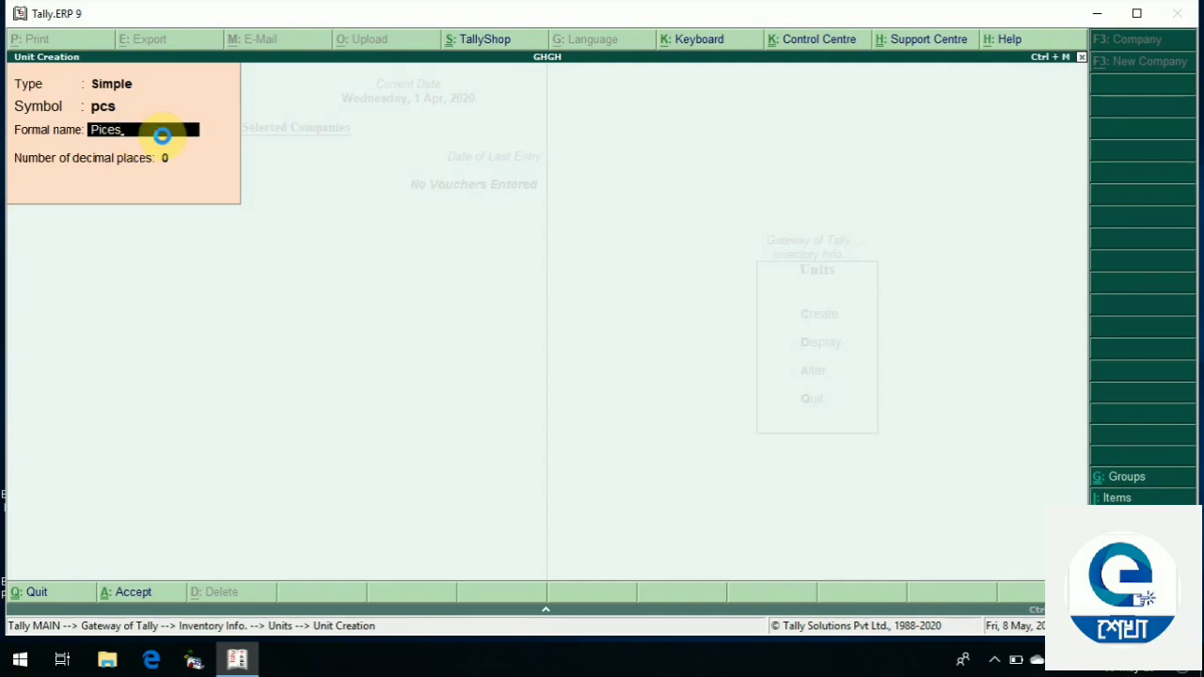
pyautogui.press('BackSpace')
pyautogui.press('BackSpace')
pyautogui.press('BackSpace')
pyautogui.press('BackSpace')
pyautogui.press('BackSpace')
pyautogui.press('BackSpace')
pyautogui.press('BackSpace')
pyautogui.press('BackSpace')
pyautogui.press('BackSpace')
pyautogui.press('Escape')
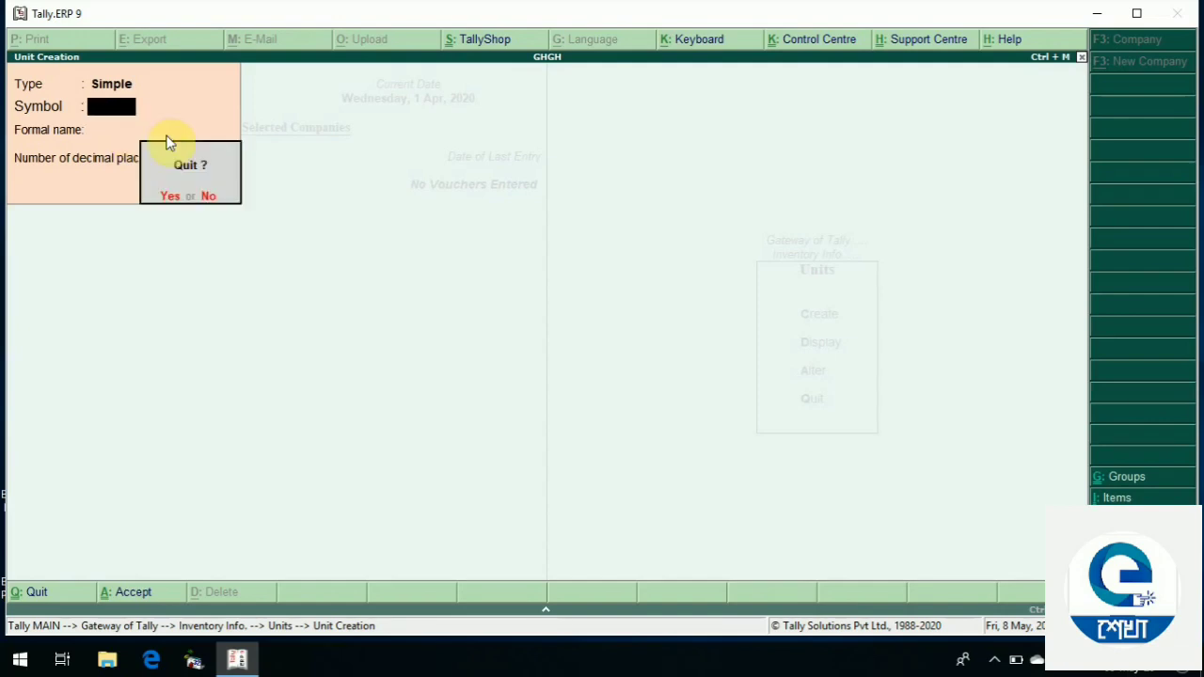
pyautogui.press('y')
pyautogui.press('Escape')
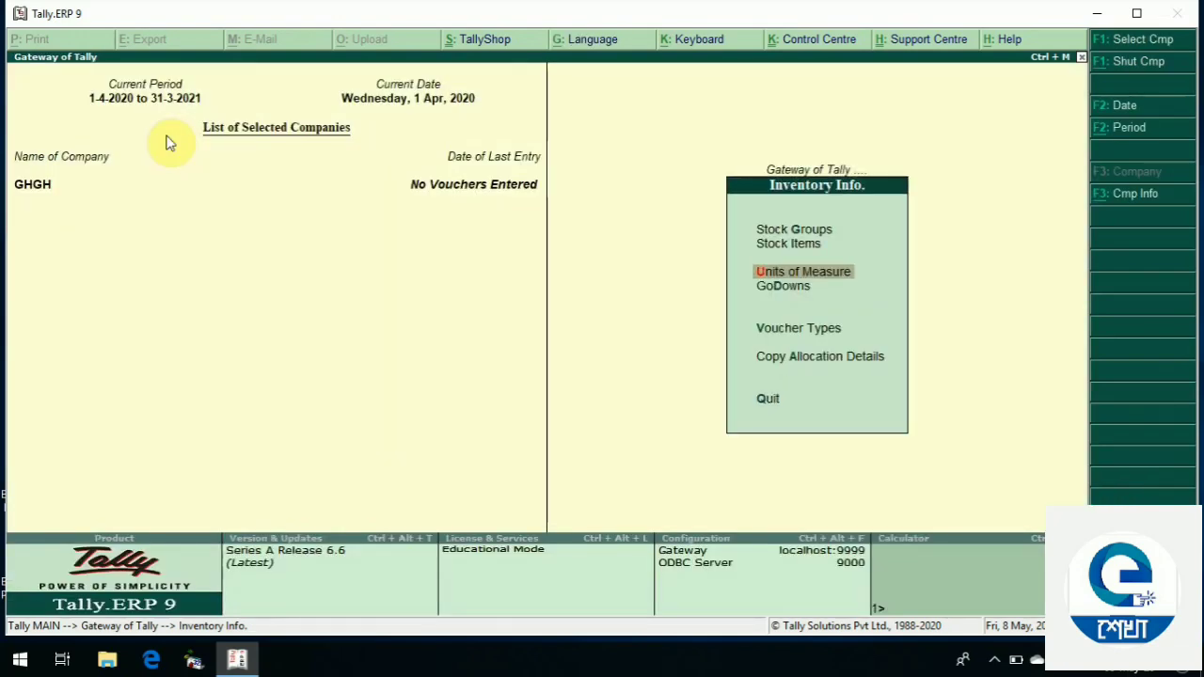
# Return to the Gateway and open the Stock Groups menu under Inventory Info
pyautogui.press('Escape')
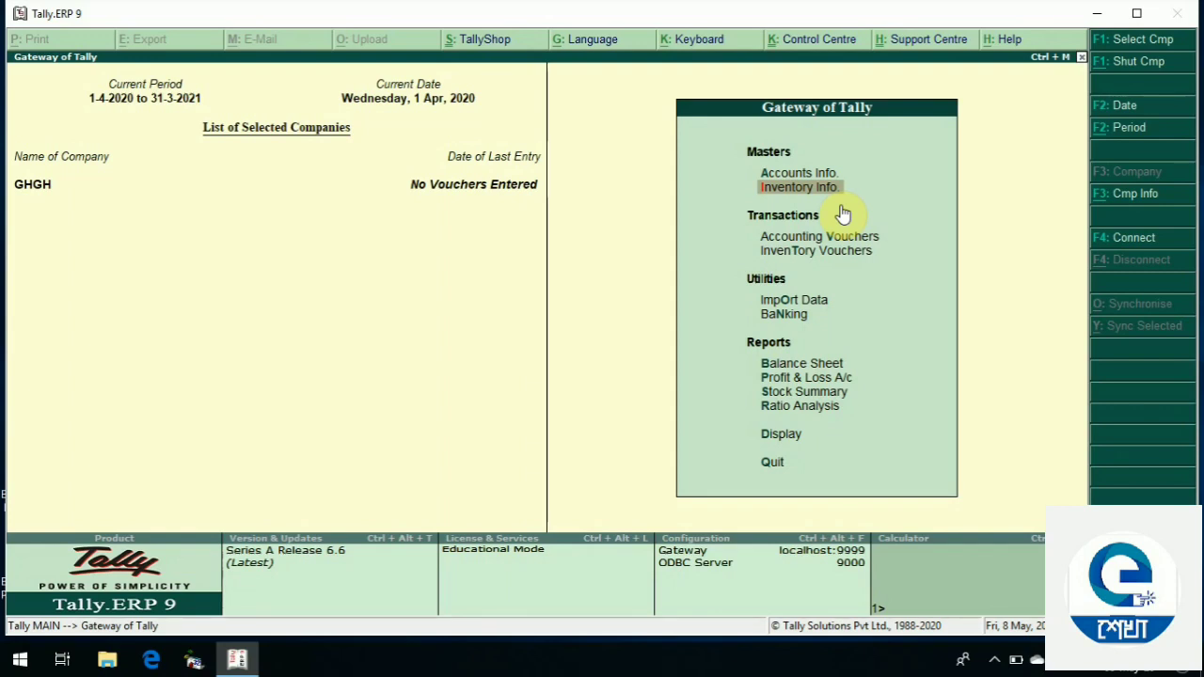
pyautogui.press('Return')
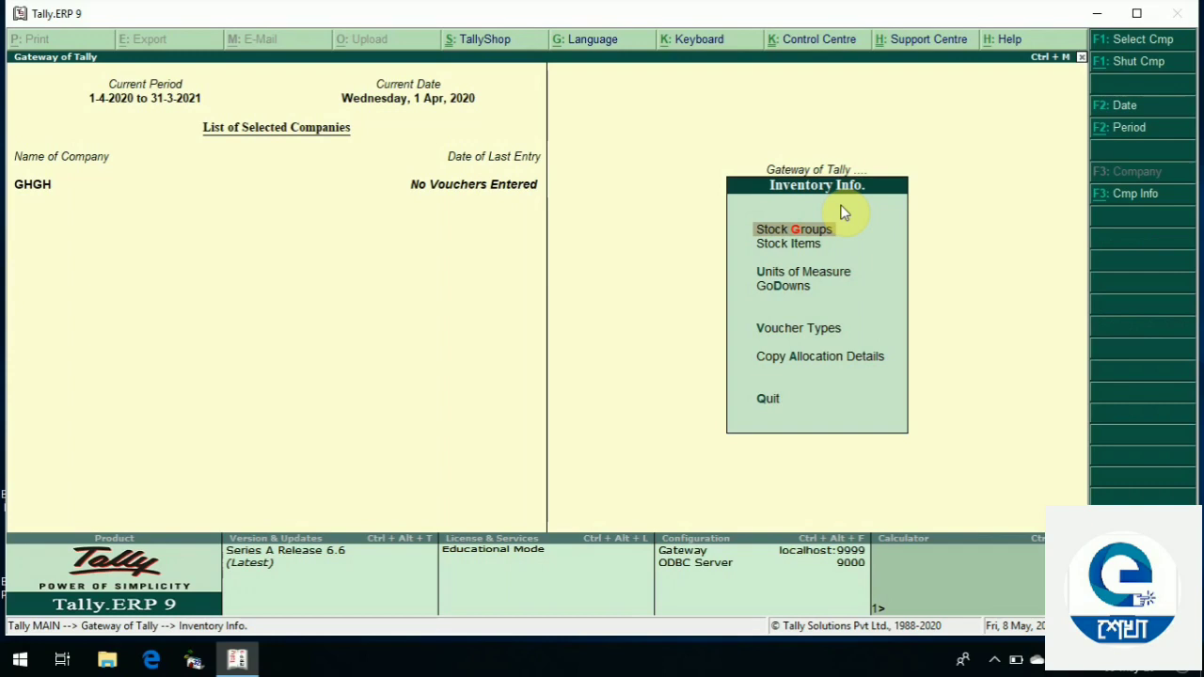
pyautogui.press('Down')
pyautogui.press('Down')
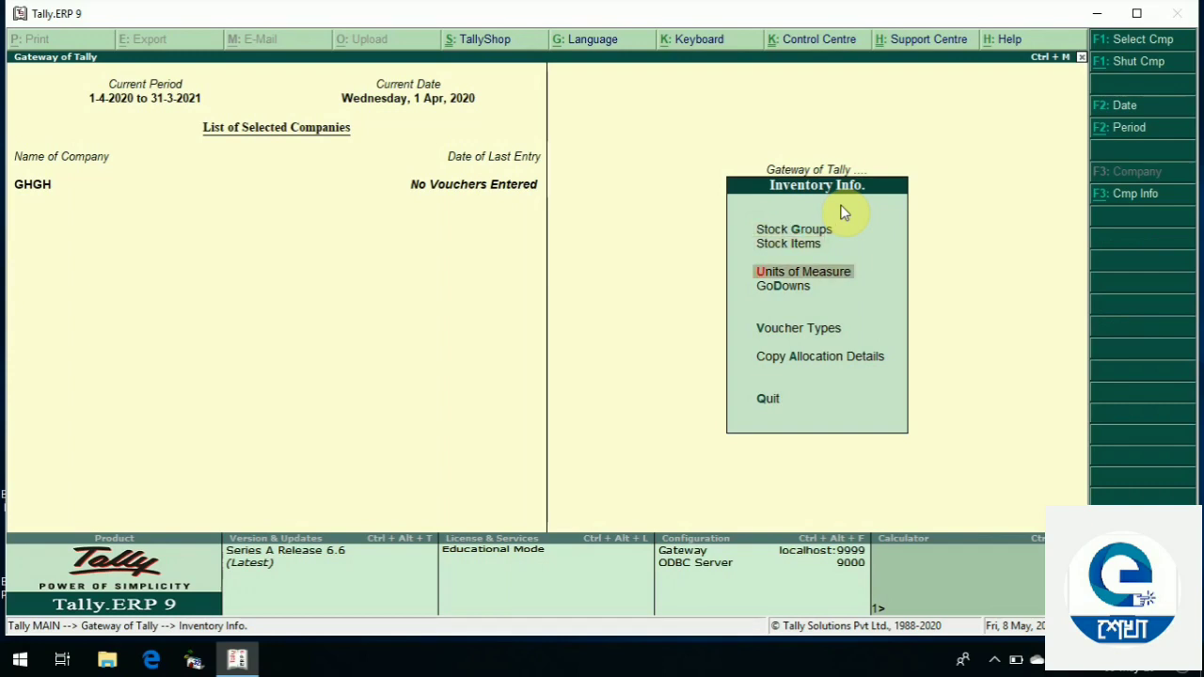
pyautogui.press('Up')
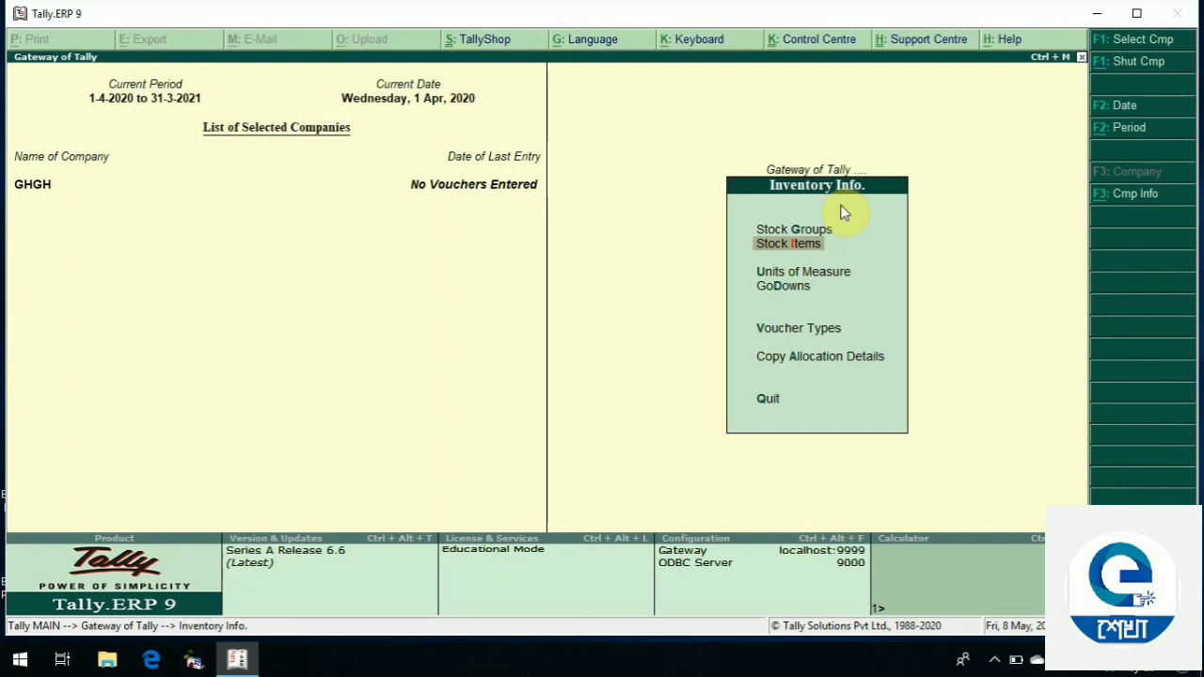
pyautogui.press('Up')
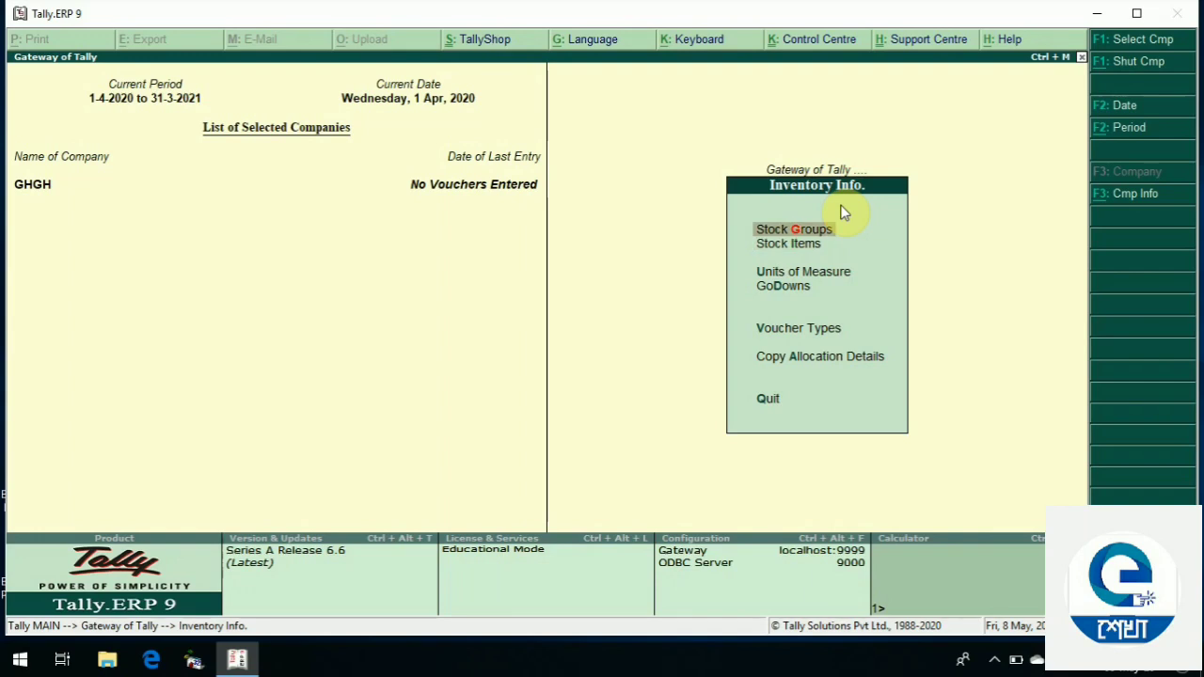
pyautogui.press('Return')
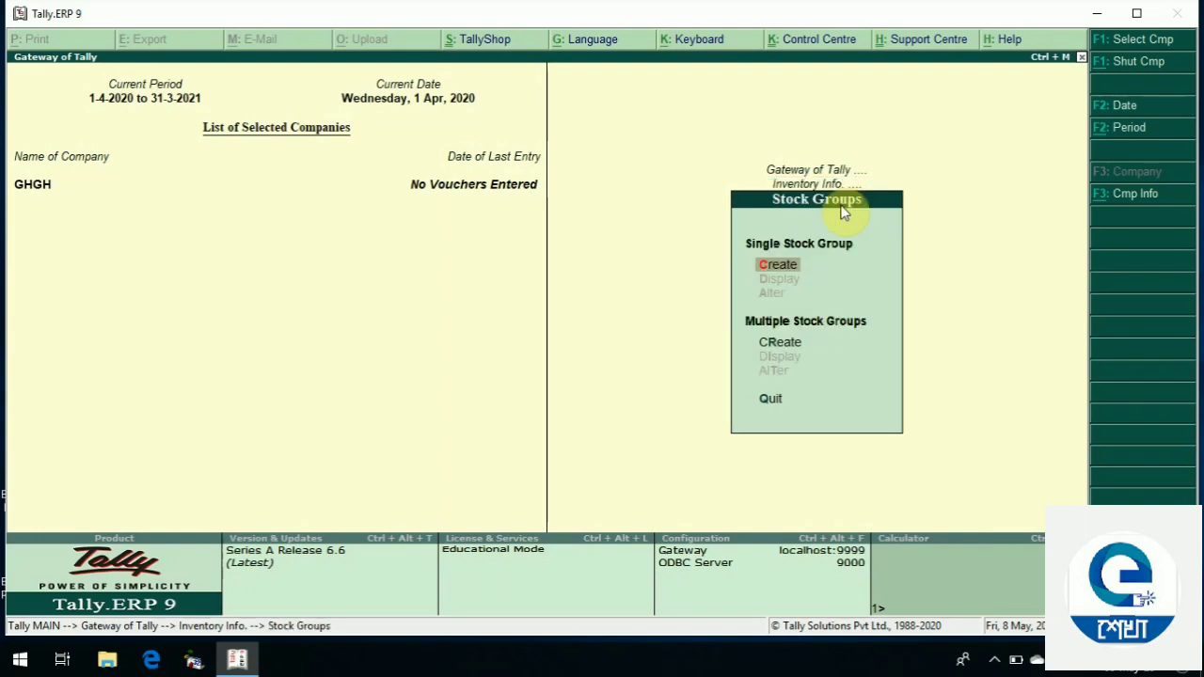
# Create and accept stock group 'Sony' under Primary
pyautogui.press('Return')
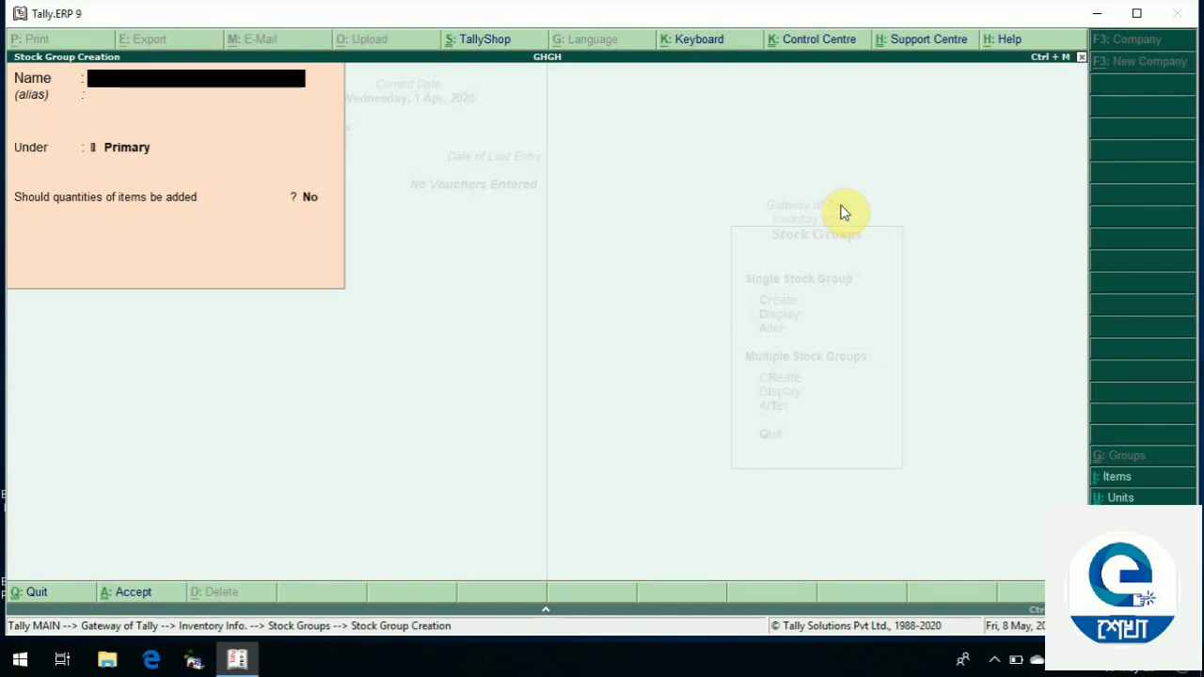
pyautogui.write('Sony')
pyautogui.press('Return')
pyautogui.press('Return')
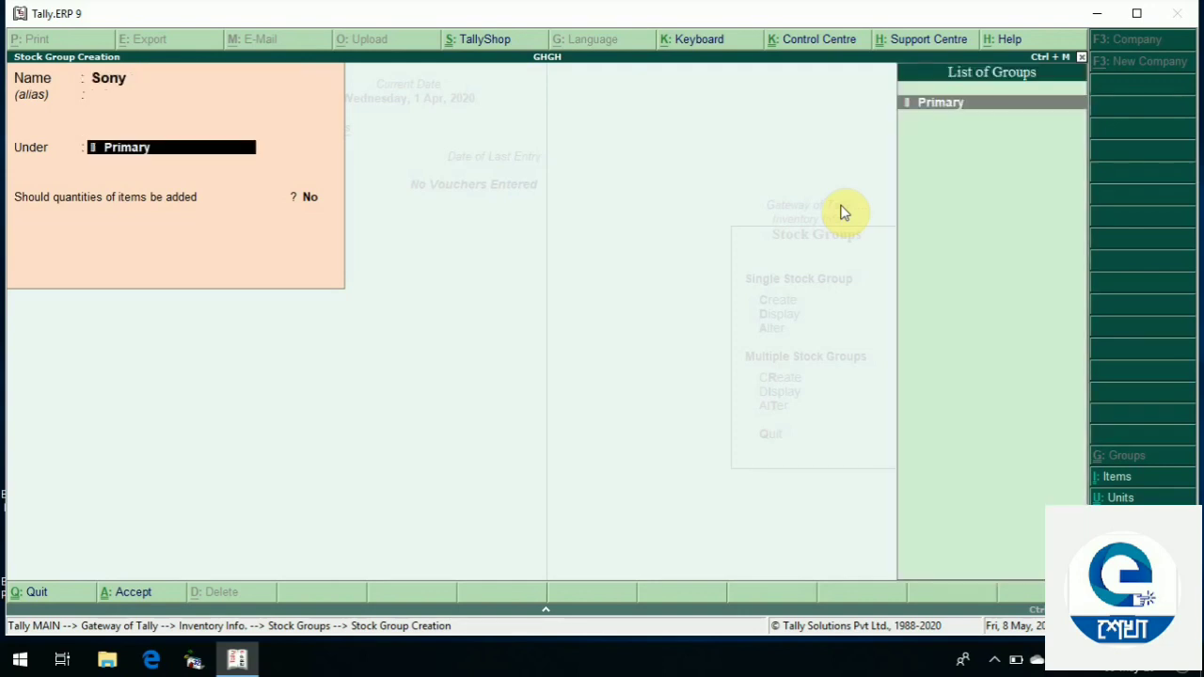
pyautogui.press('Return')
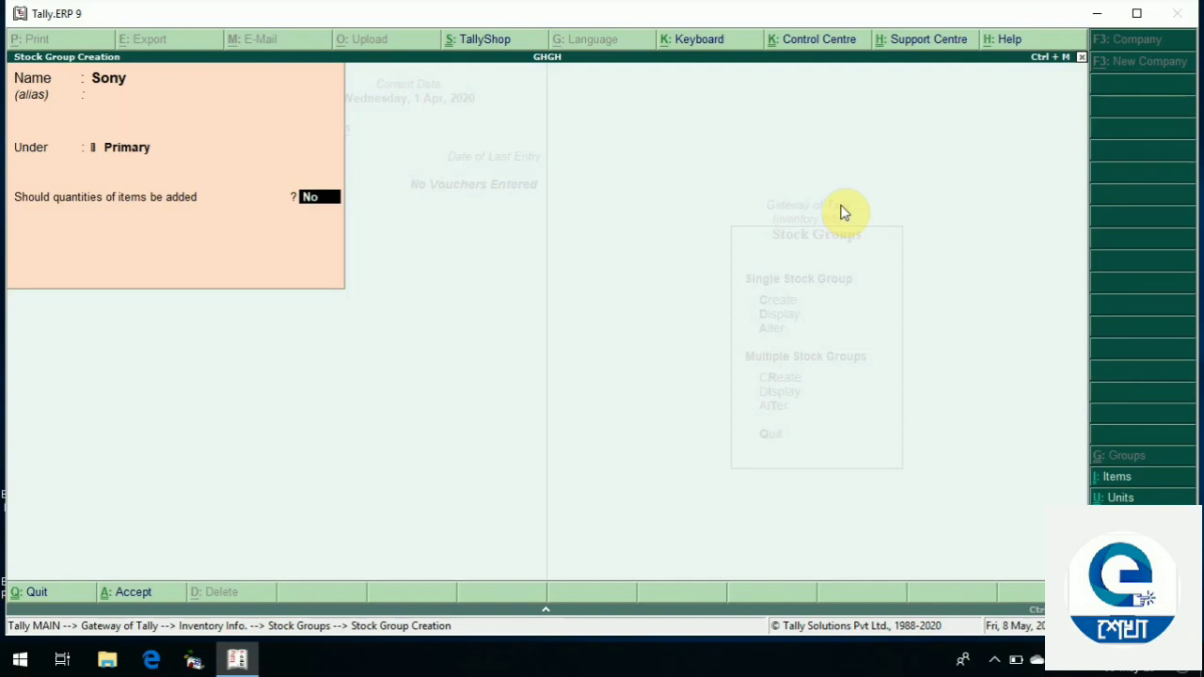
pyautogui.click(843, 212)
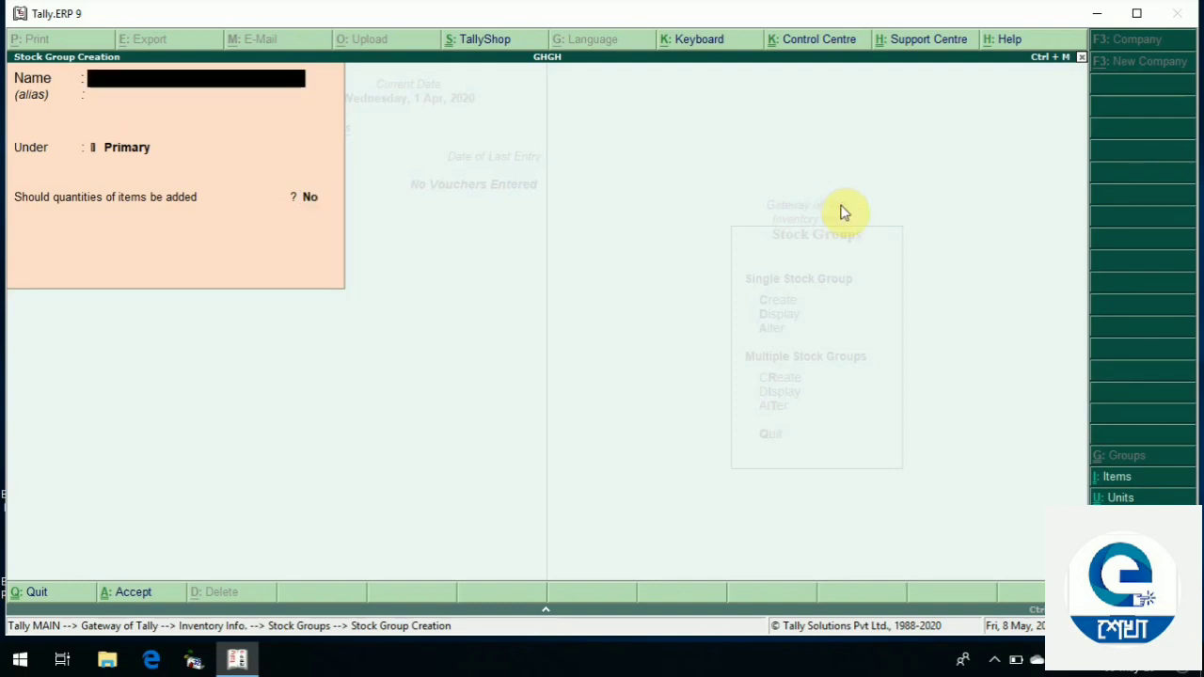
# Back out to the Gateway and open Stock Items under Inventory Info
pyautogui.press('Escape')
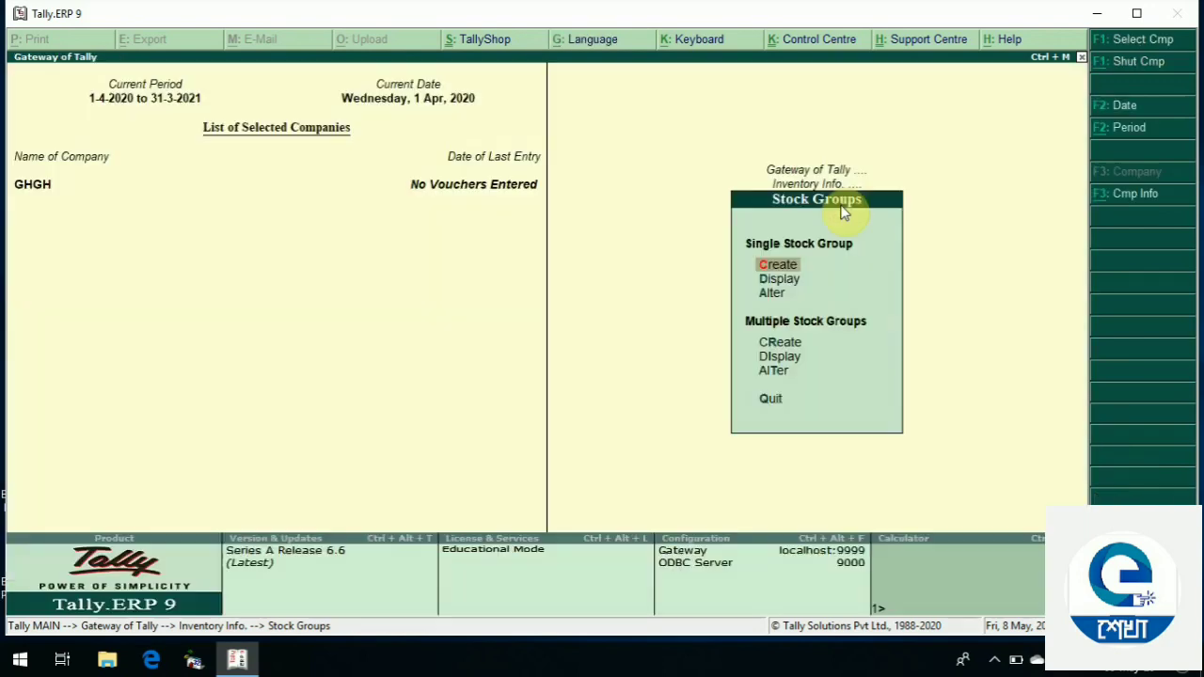
pyautogui.press('Escape')
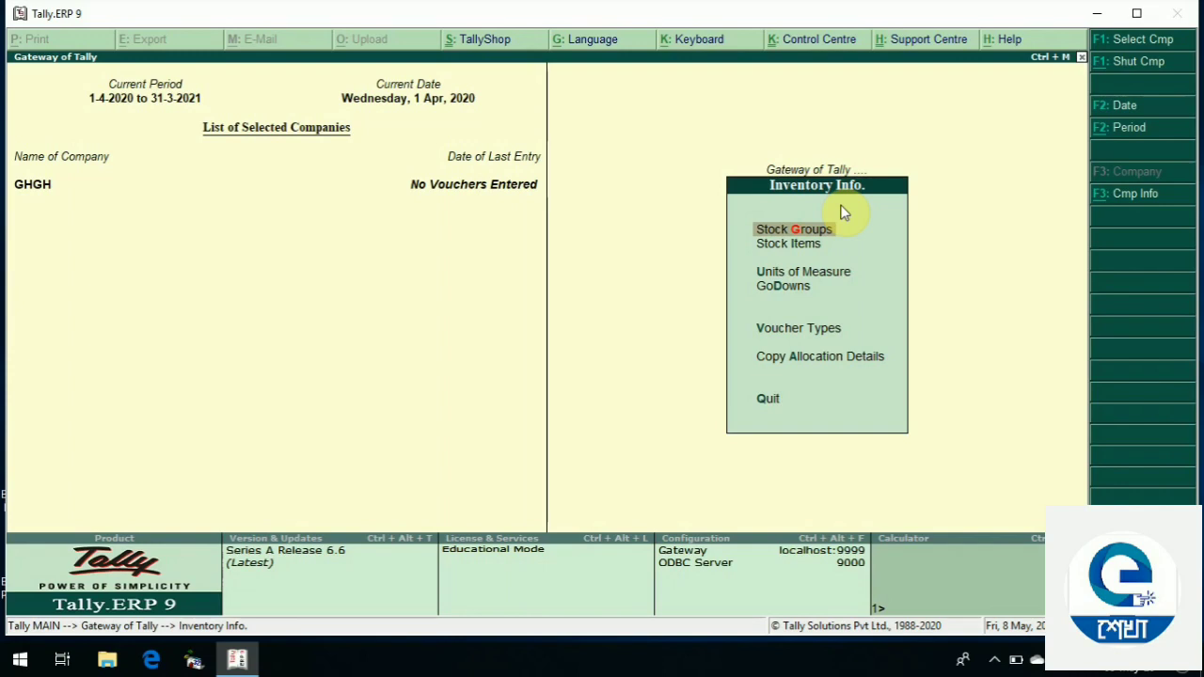
pyautogui.press('Escape')
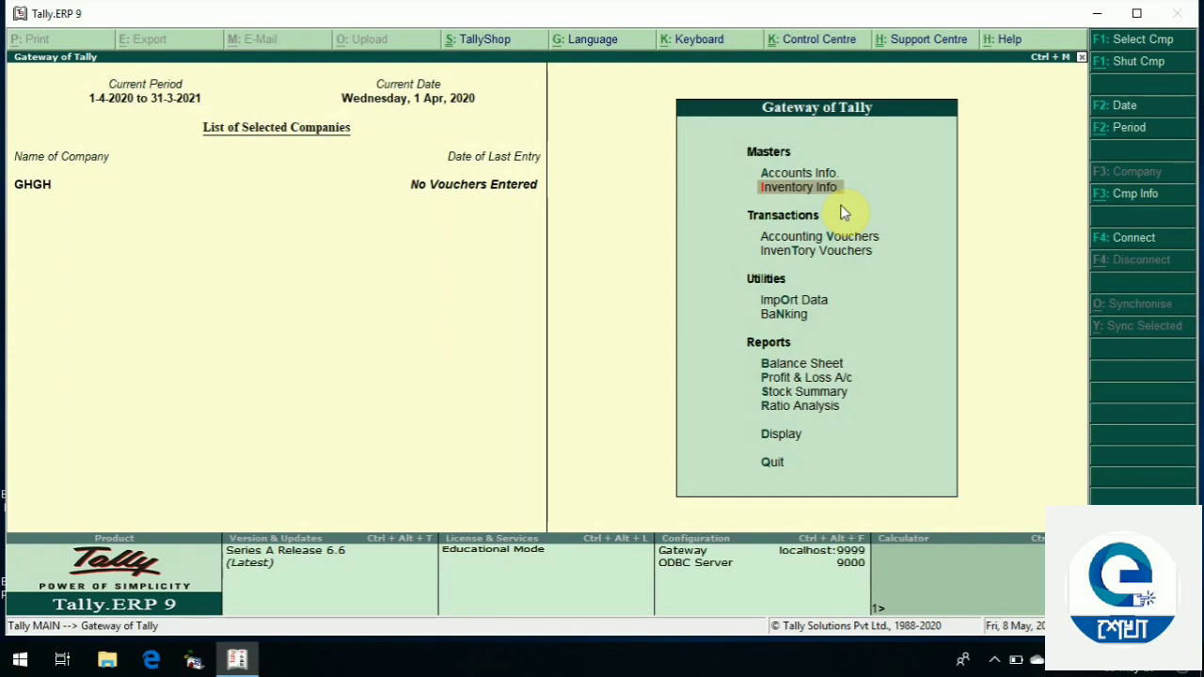
pyautogui.press('Return')
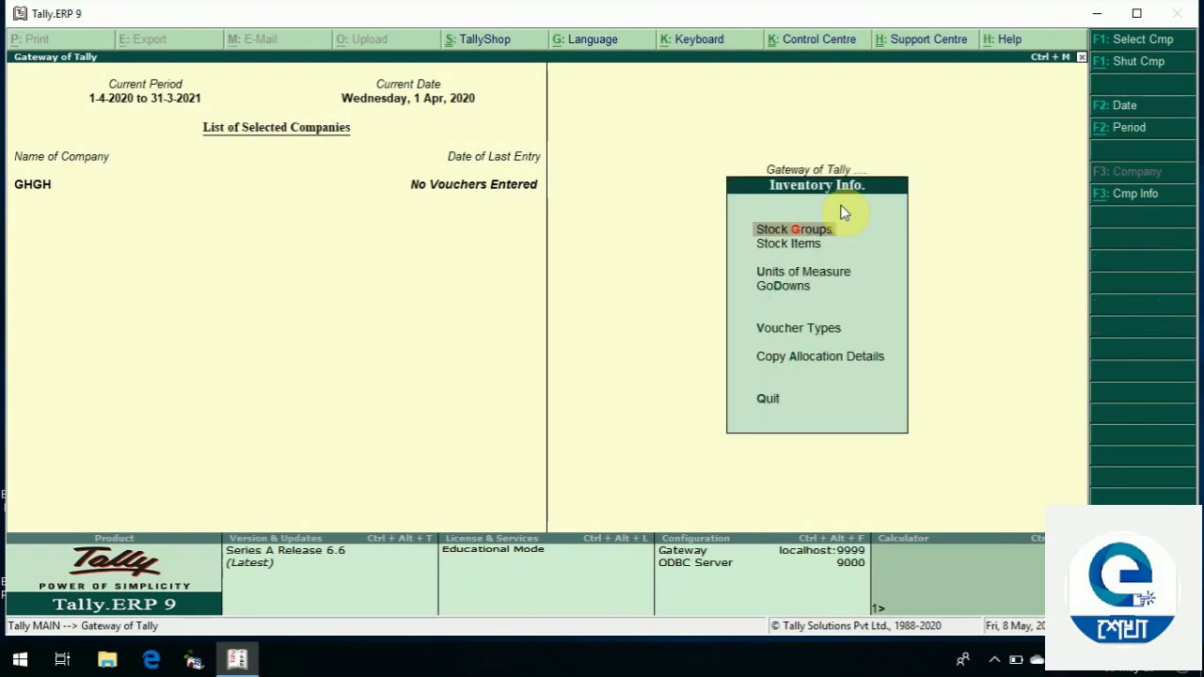
pyautogui.press('Down')
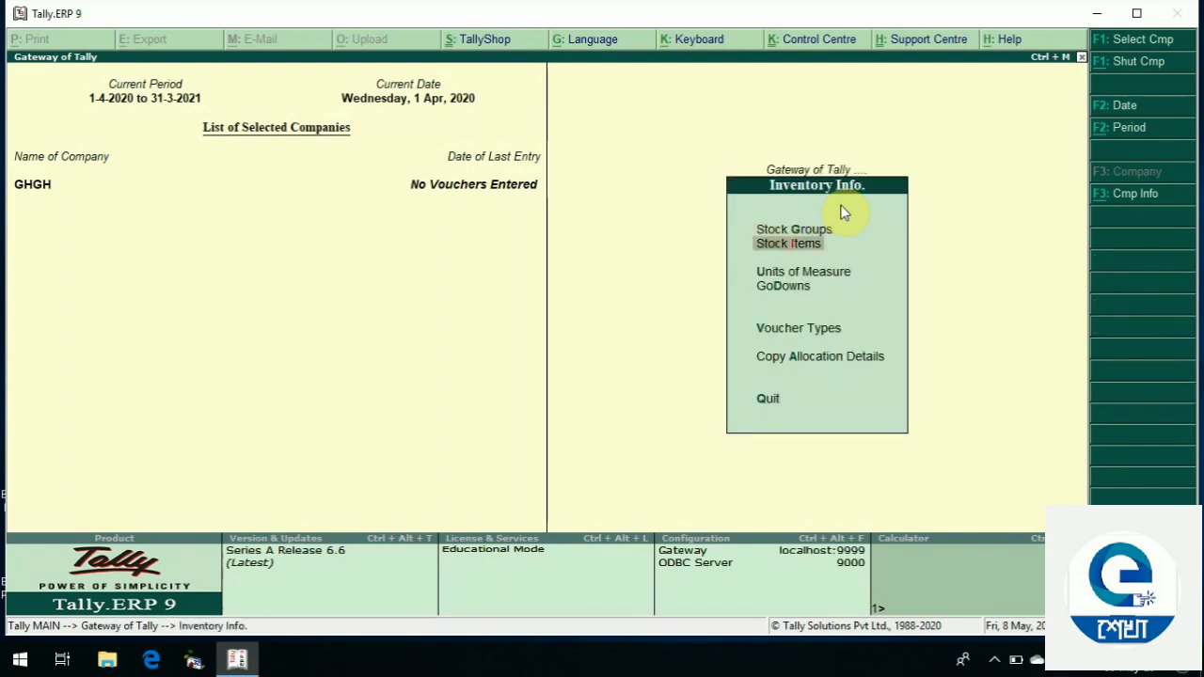
pyautogui.press('Return')
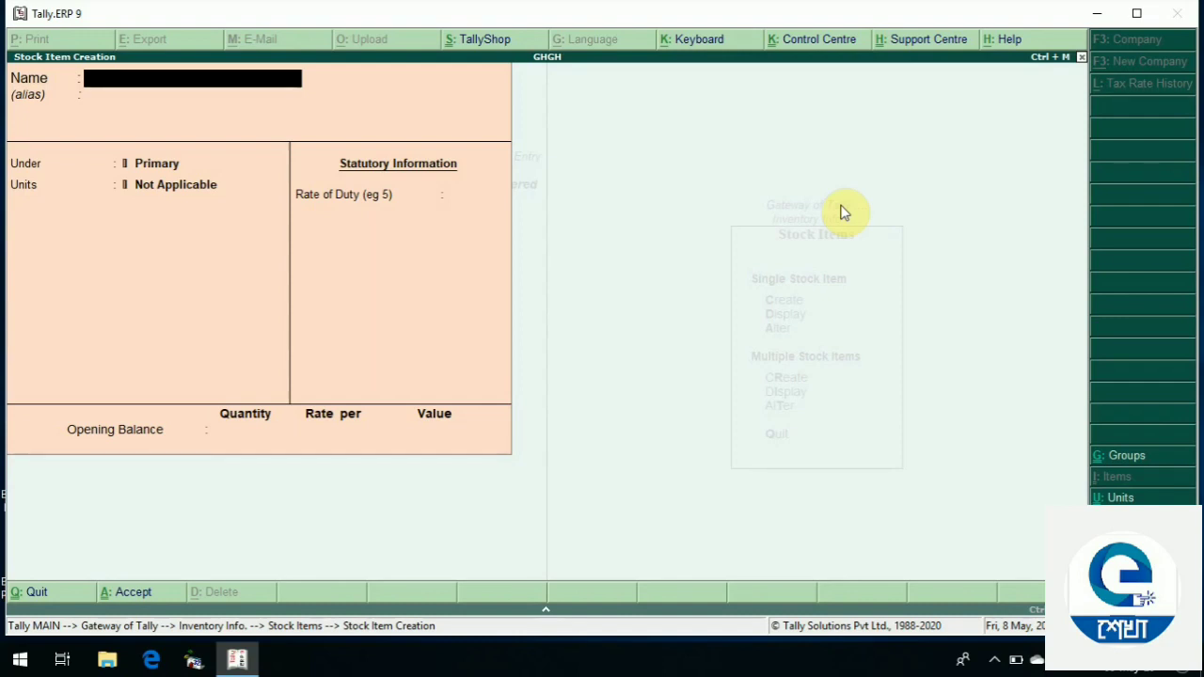
# Name the stock item 'Led Tv' and assign it to group Sony with unit pcs
pyautogui.write('Led Tv')
pyautogui.press('Return')
pyautogui.press('Return')
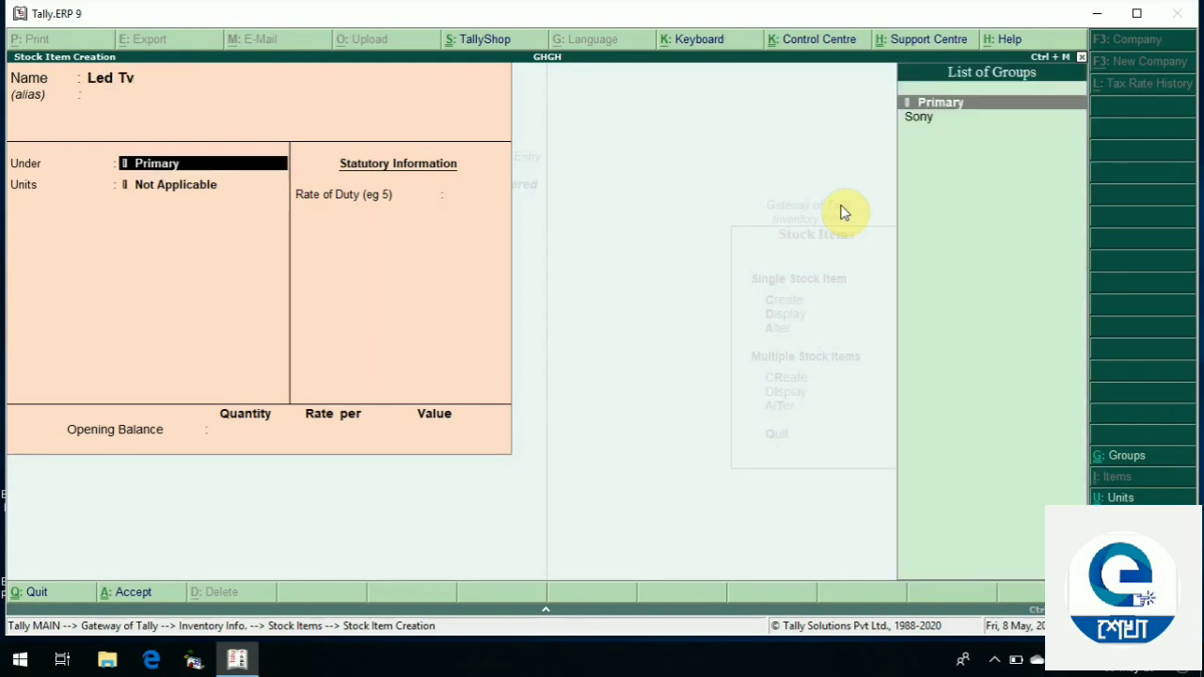
pyautogui.press('Down')
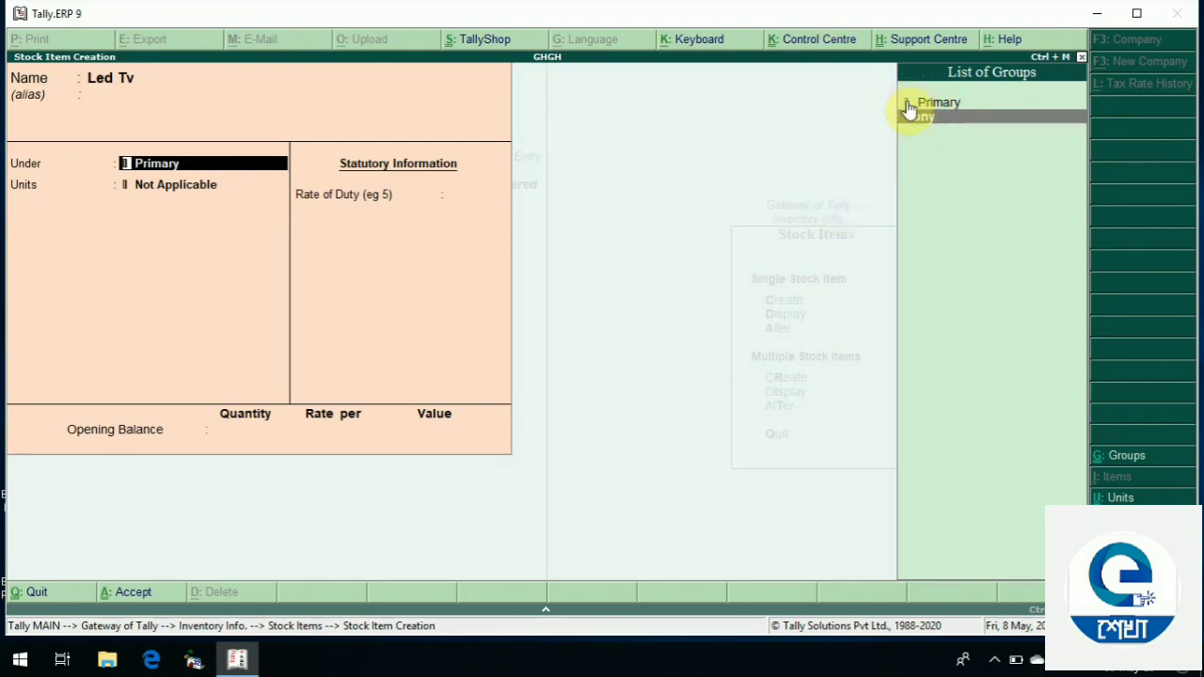
pyautogui.press('Return')
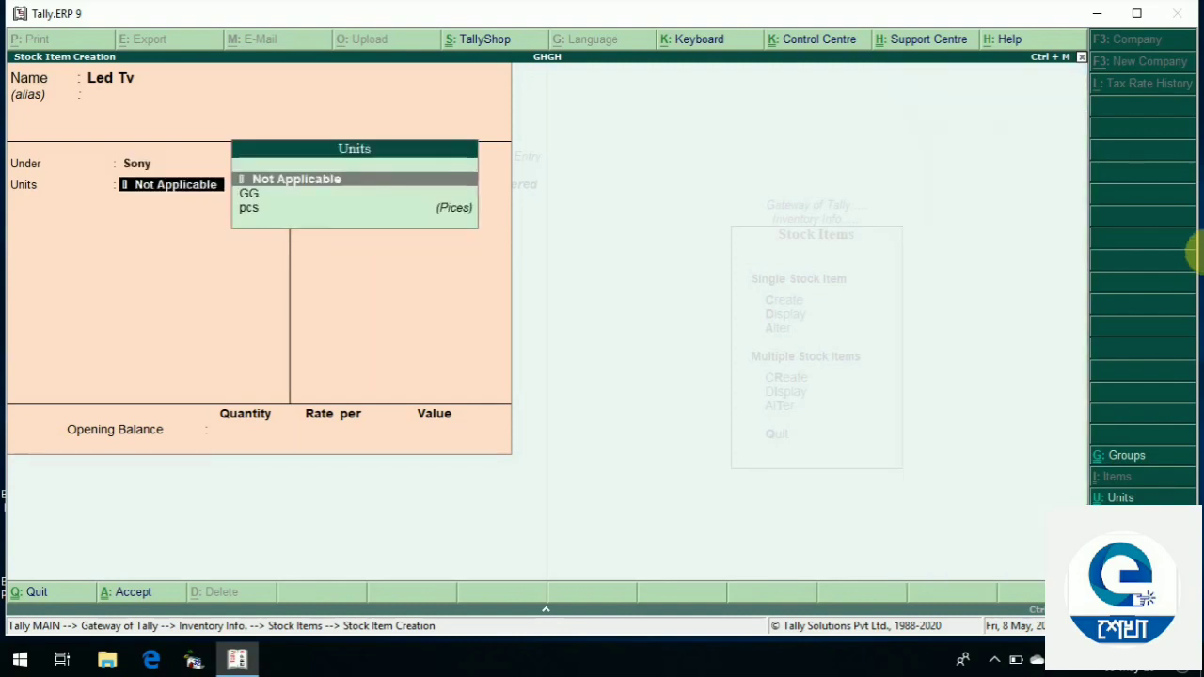
pyautogui.press('Down')
pyautogui.press('Down')
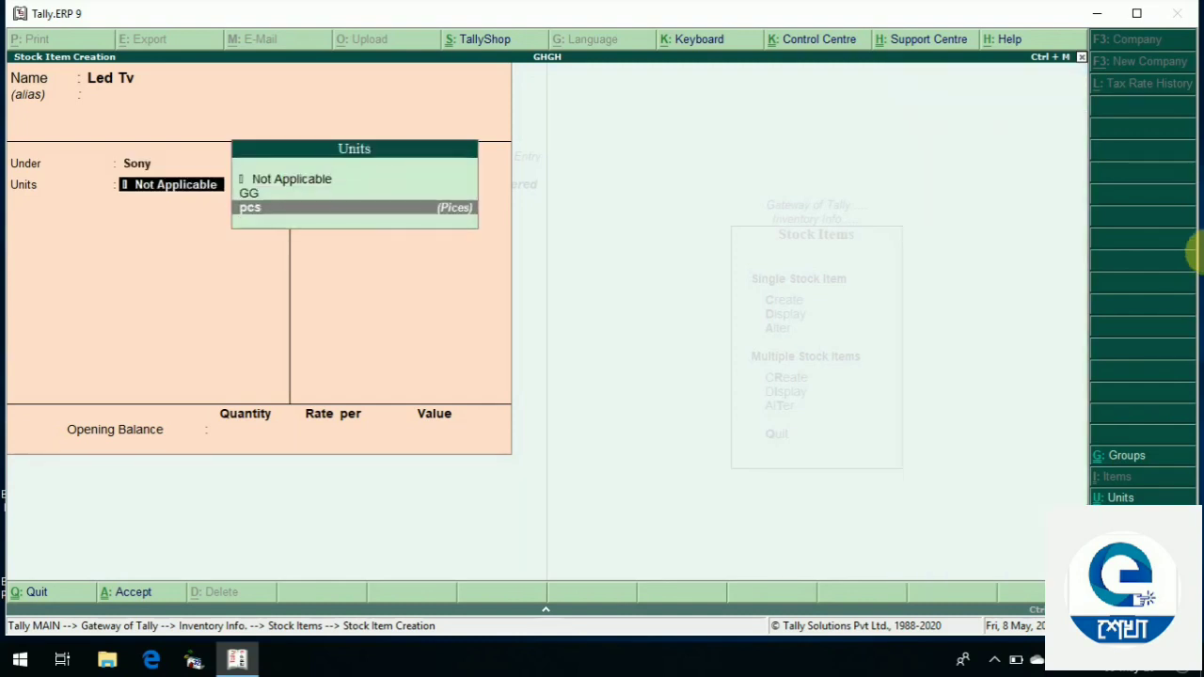
pyautogui.press('Return')
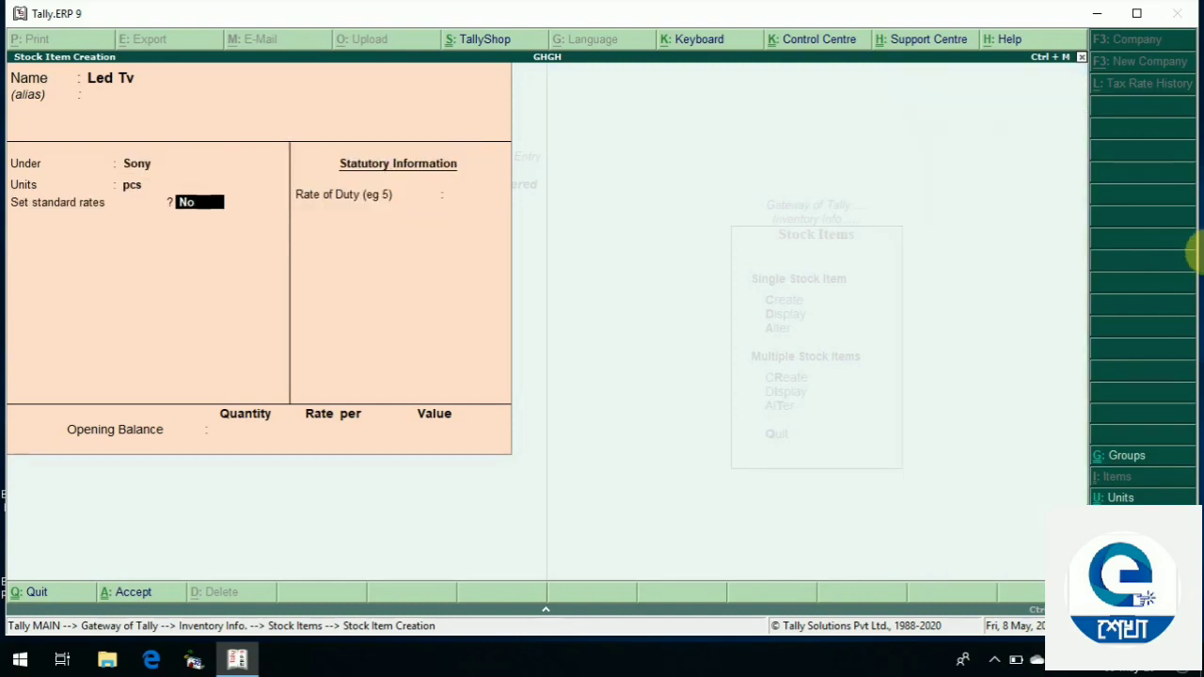
pyautogui.click(181, 200)
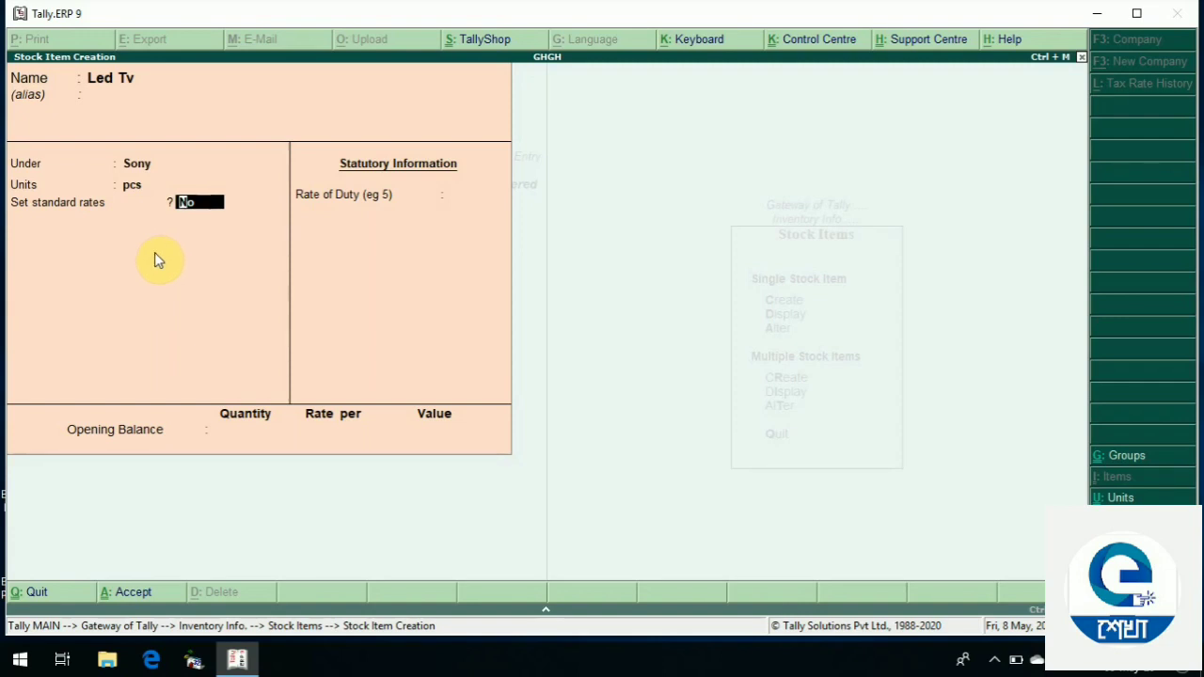
# Set standard rates to Yes with standard cost 8500 and selling price 9800
pyautogui.write('y')
pyautogui.press('Return')
pyautogui.press('Return')
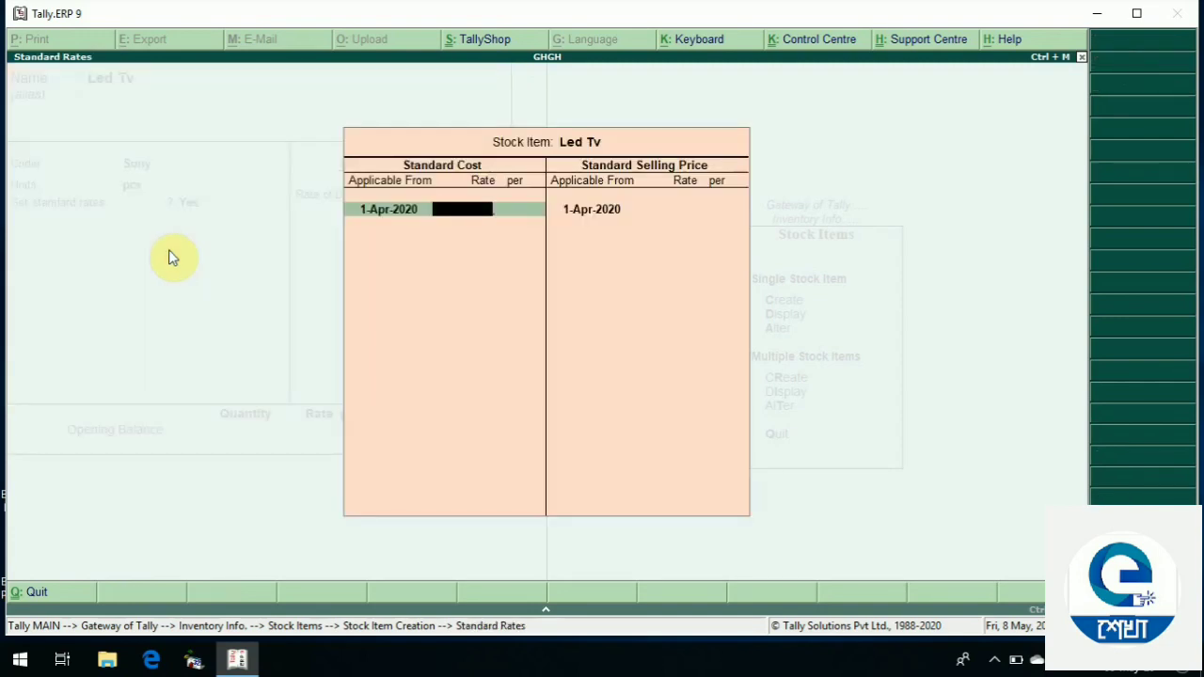
pyautogui.write('8500')
pyautogui.press('Return')
pyautogui.press('Return')
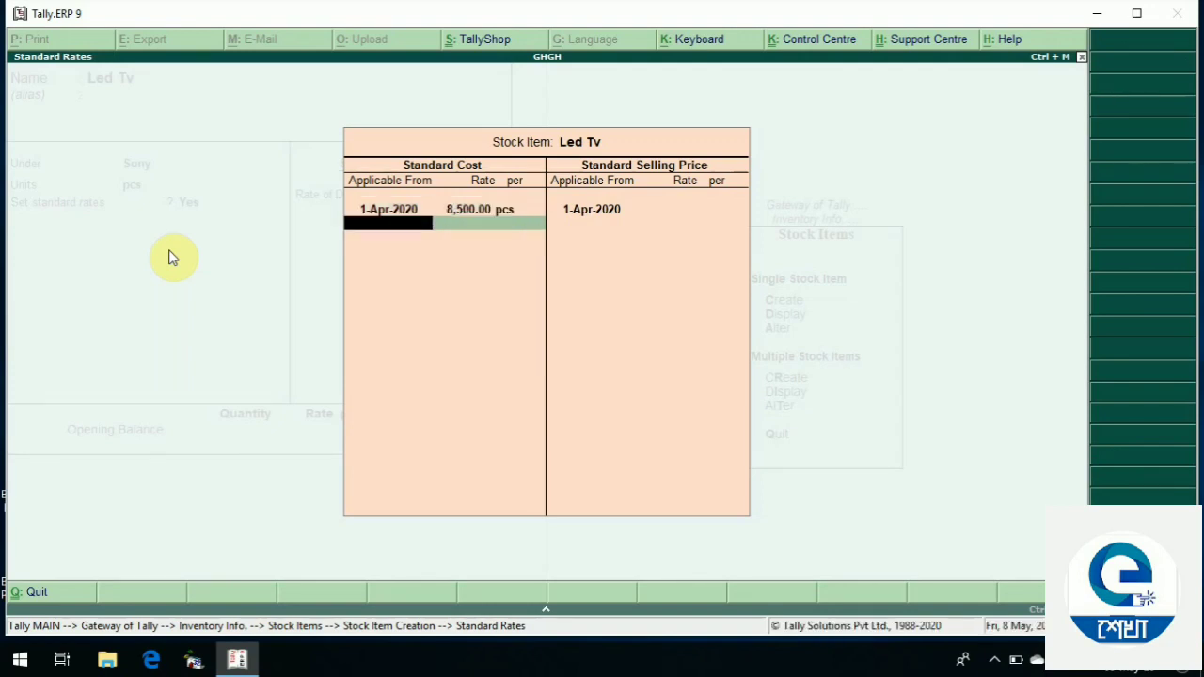
pyautogui.press('Return')
pyautogui.press('Return')
pyautogui.write('9800')
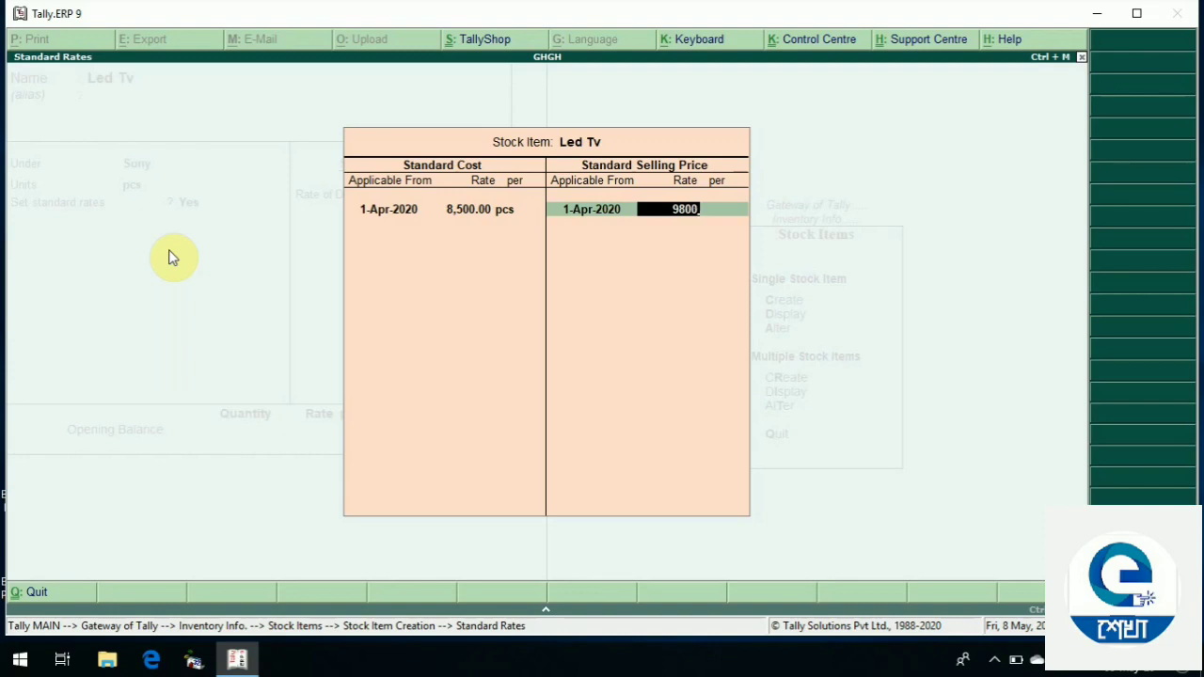
pyautogui.press('Return')
pyautogui.press('Return')
pyautogui.press('Return')
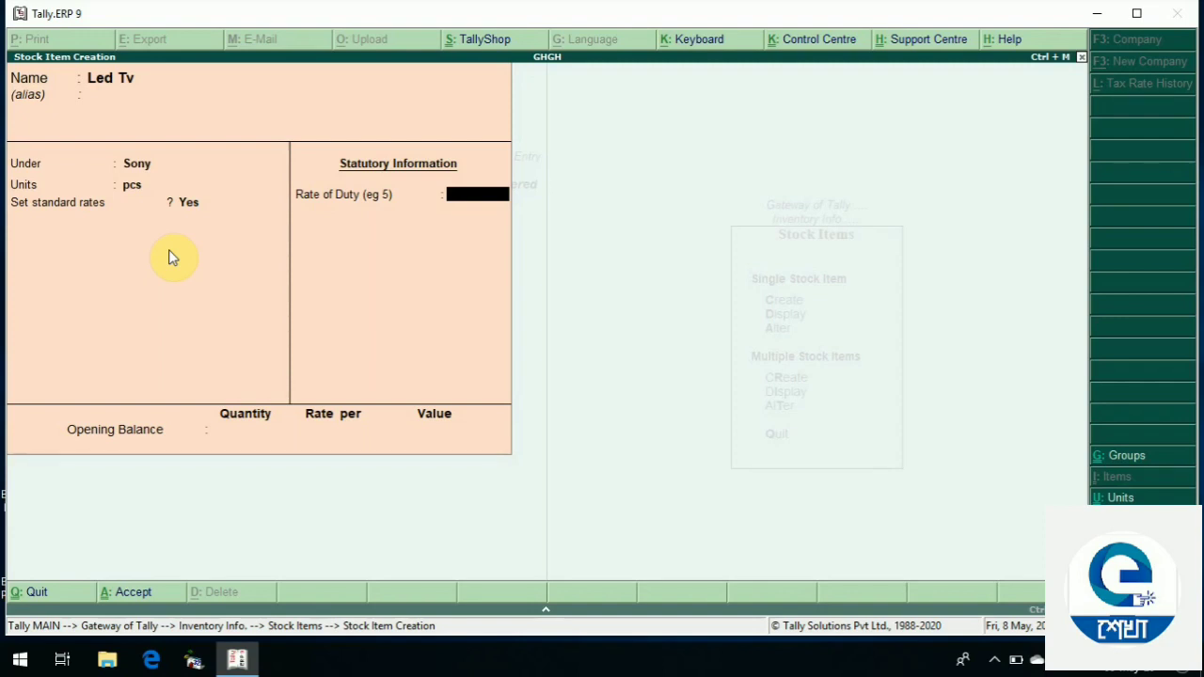
pyautogui.click(170, 256)
# Save Led Tv, abandon the blank creation form, and return to the Gateway of Tally
pyautogui.hotkey('ctrl', 'a')
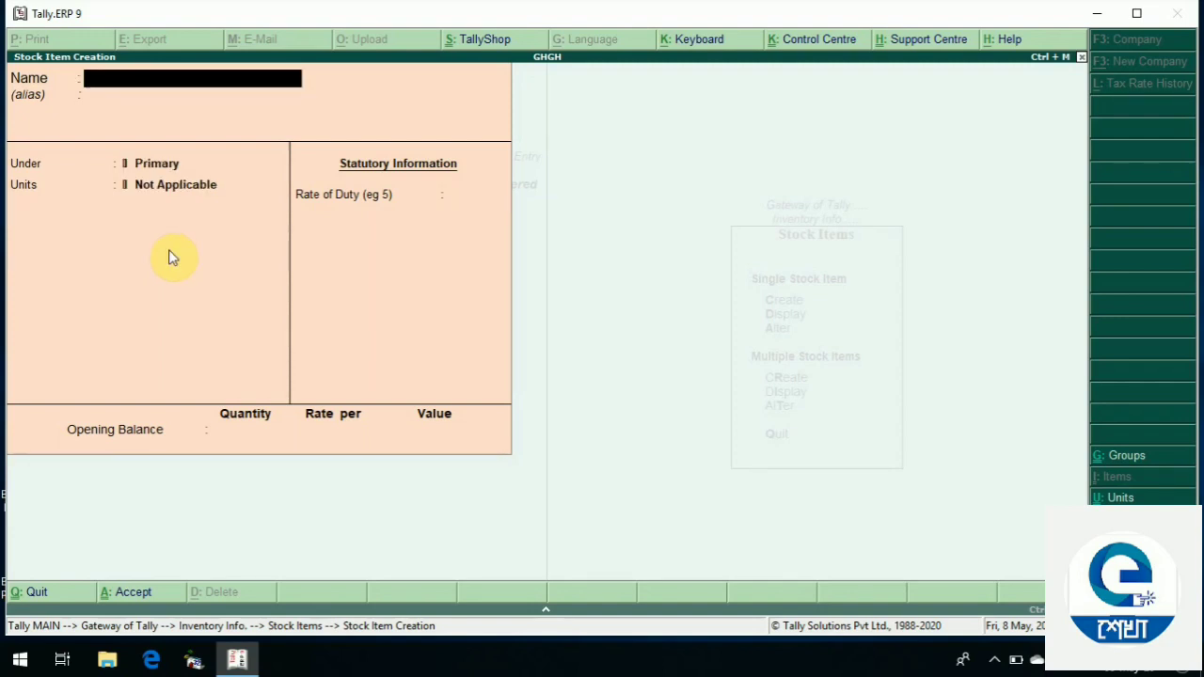
pyautogui.press('Escape')
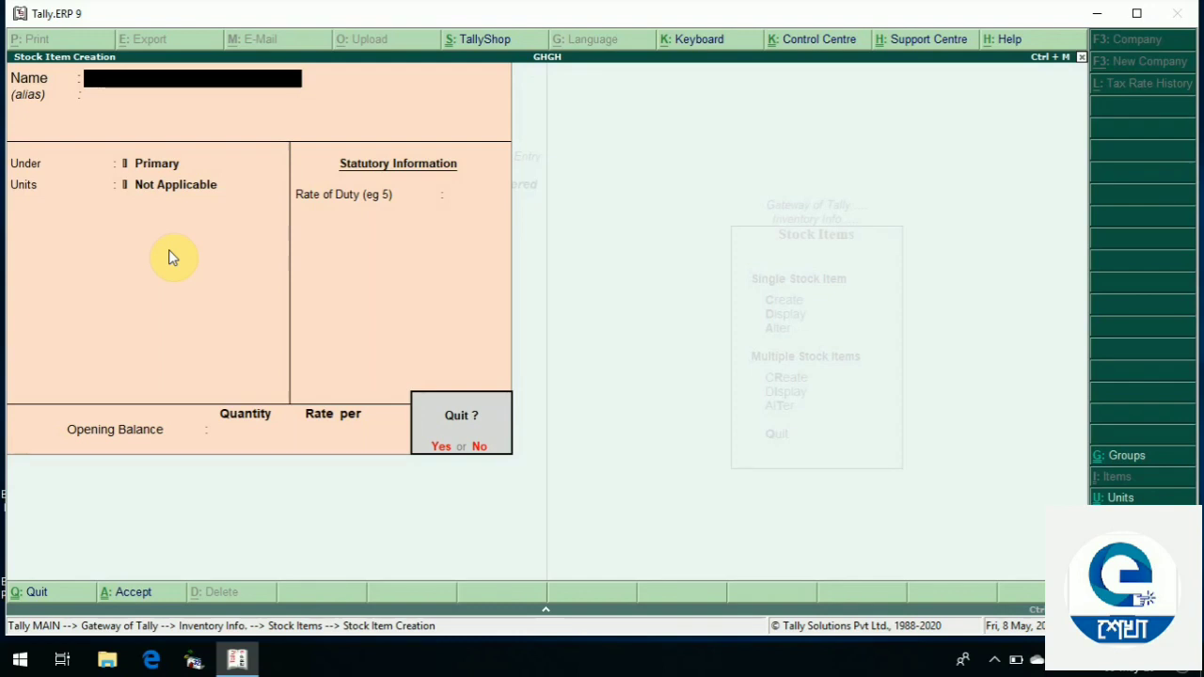
pyautogui.press('Return')
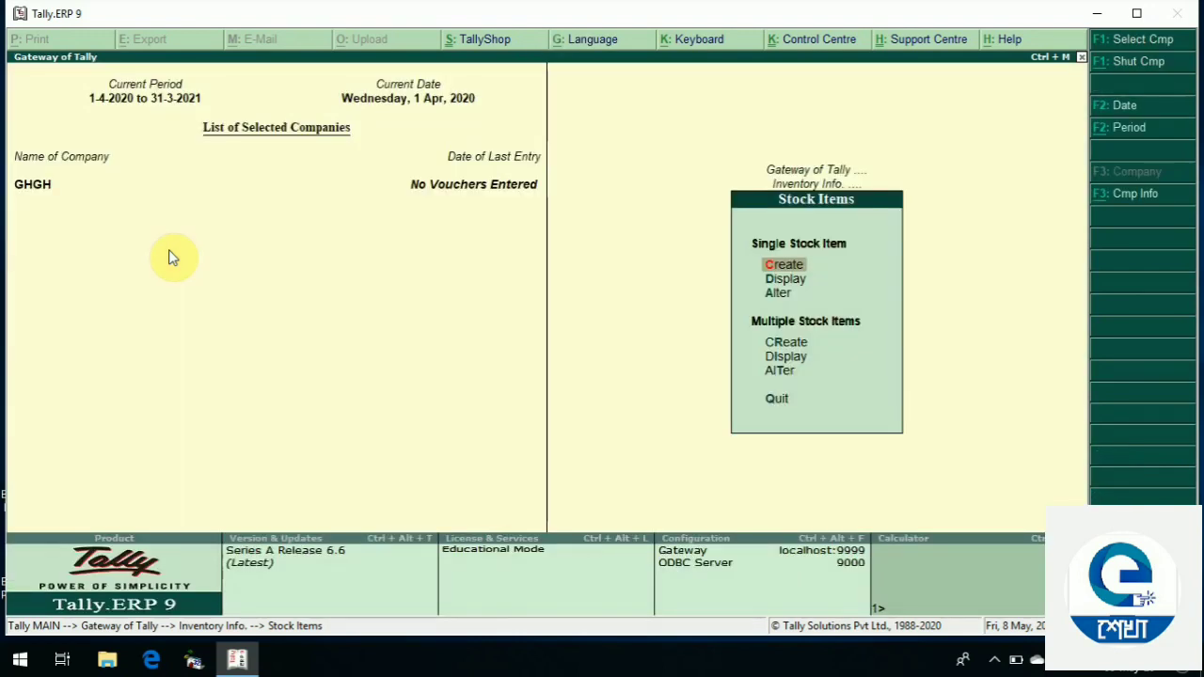
pyautogui.press('Escape')
pyautogui.press('Escape')
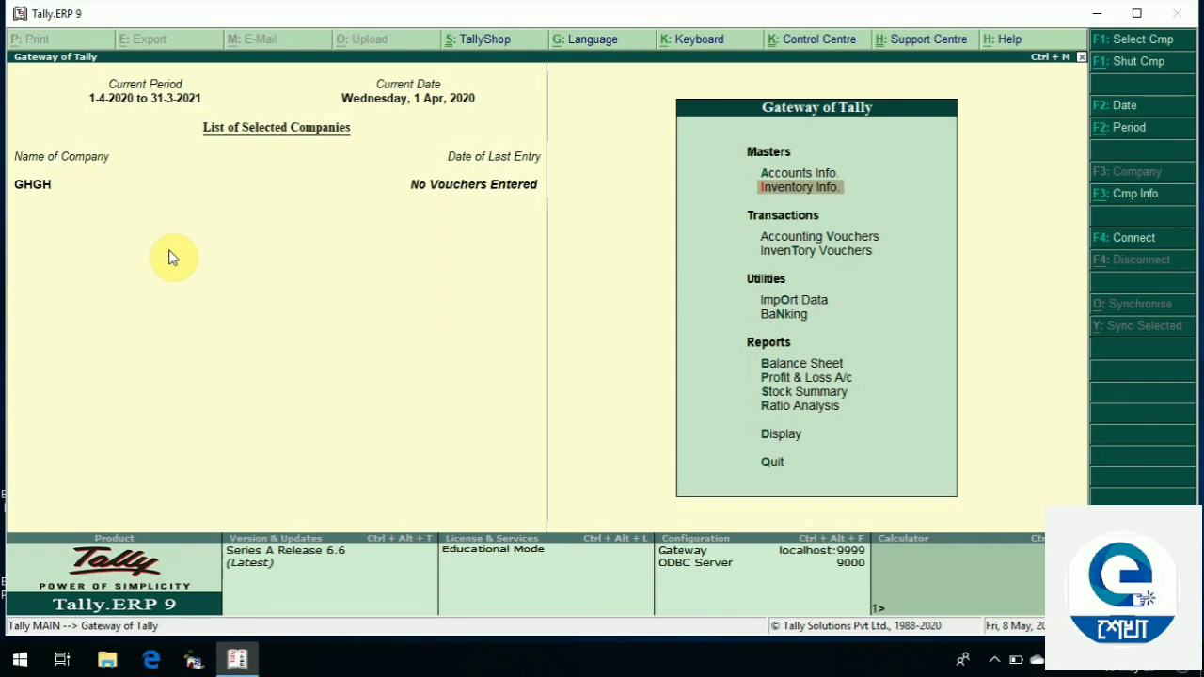
pyautogui.press('Down')
pyautogui.press('Down')
pyautogui.press('Down')
pyautogui.press('Down')
pyautogui.press('Down')
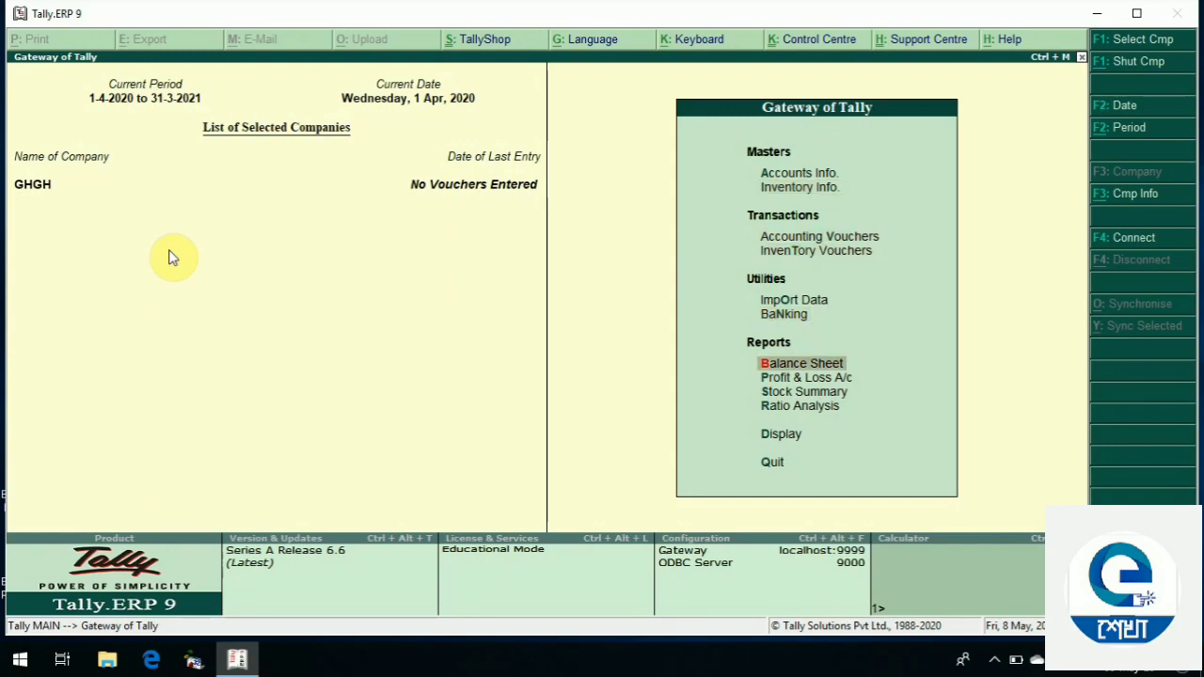
# View the Balance Sheet, then display the Stock Items list to confirm Led Tv
pyautogui.press('Return')
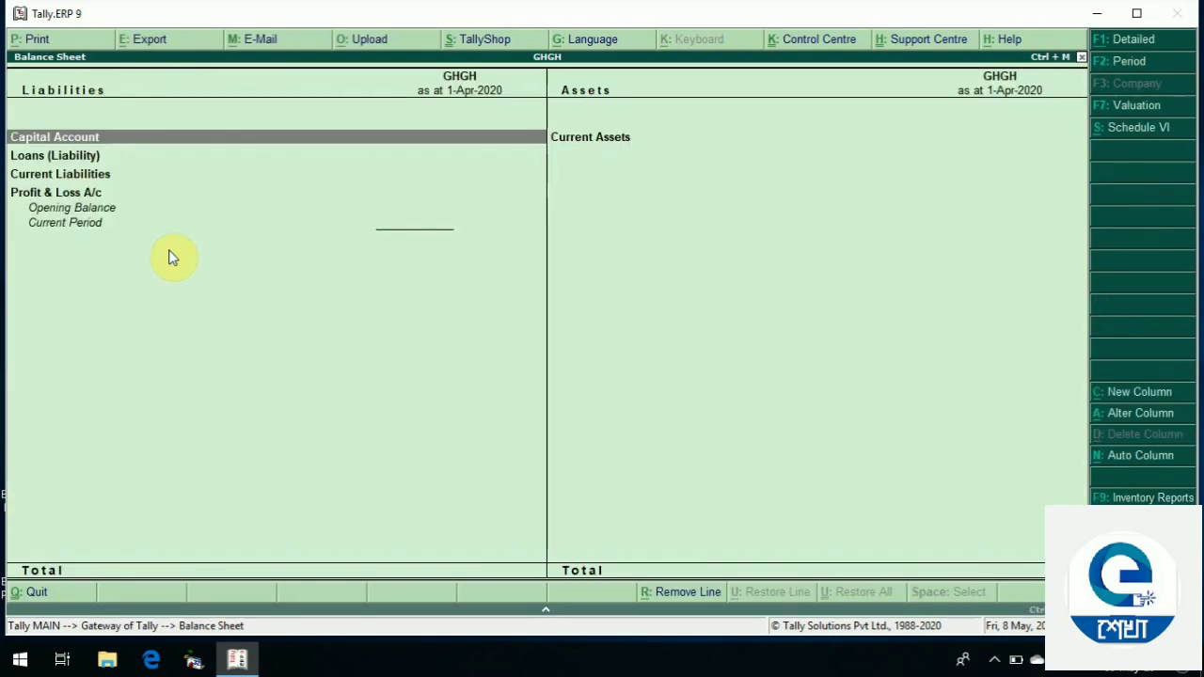
pyautogui.press('Escape')
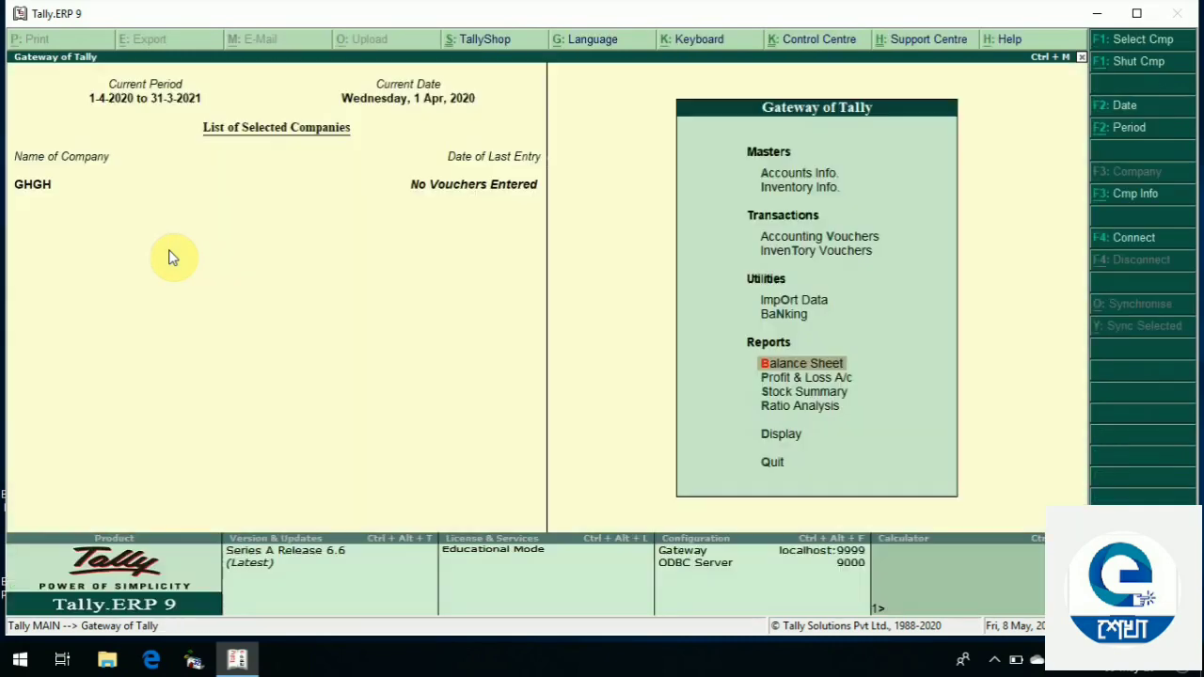
pyautogui.press('Up')
pyautogui.press('Up')
pyautogui.press('Up')
pyautogui.press('Up')
pyautogui.press('Up')
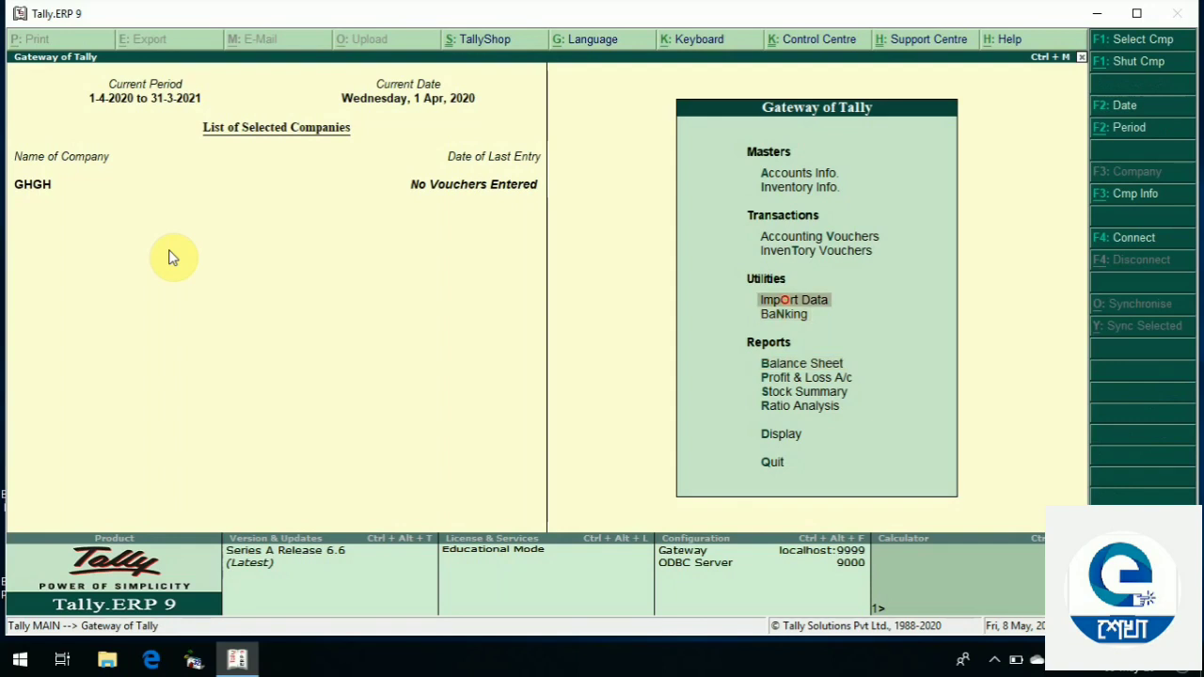
pyautogui.press('Return')
pyautogui.press('Down')
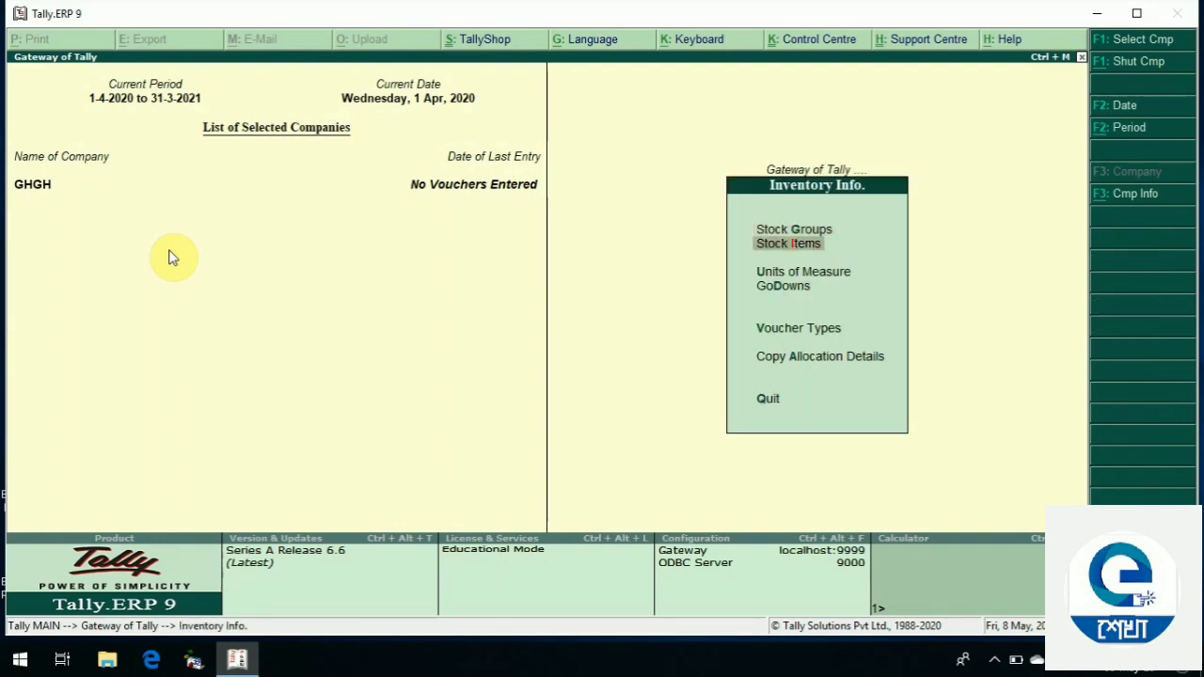
pyautogui.press('Return')
pyautogui.press('Down')
pyautogui.press('Return')
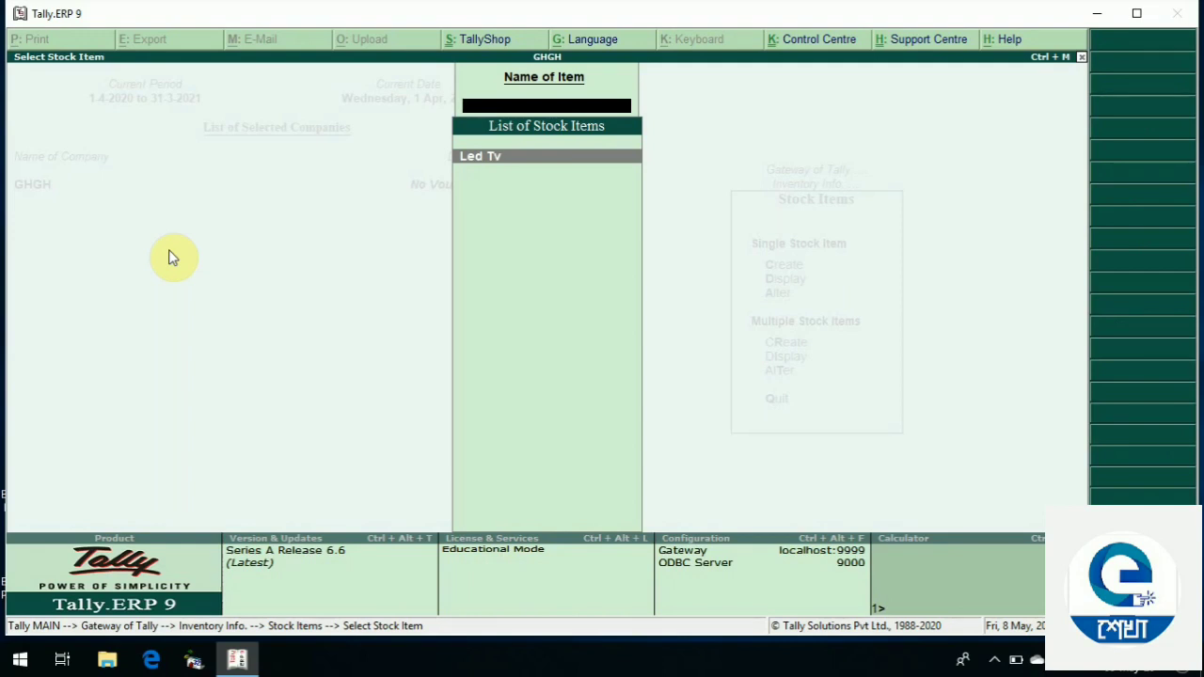
# Go back to the Gateway of Tally and quit Tally.ERP 9
pyautogui.press('Escape')
pyautogui.press('Escape')
pyautogui.press('Escape')
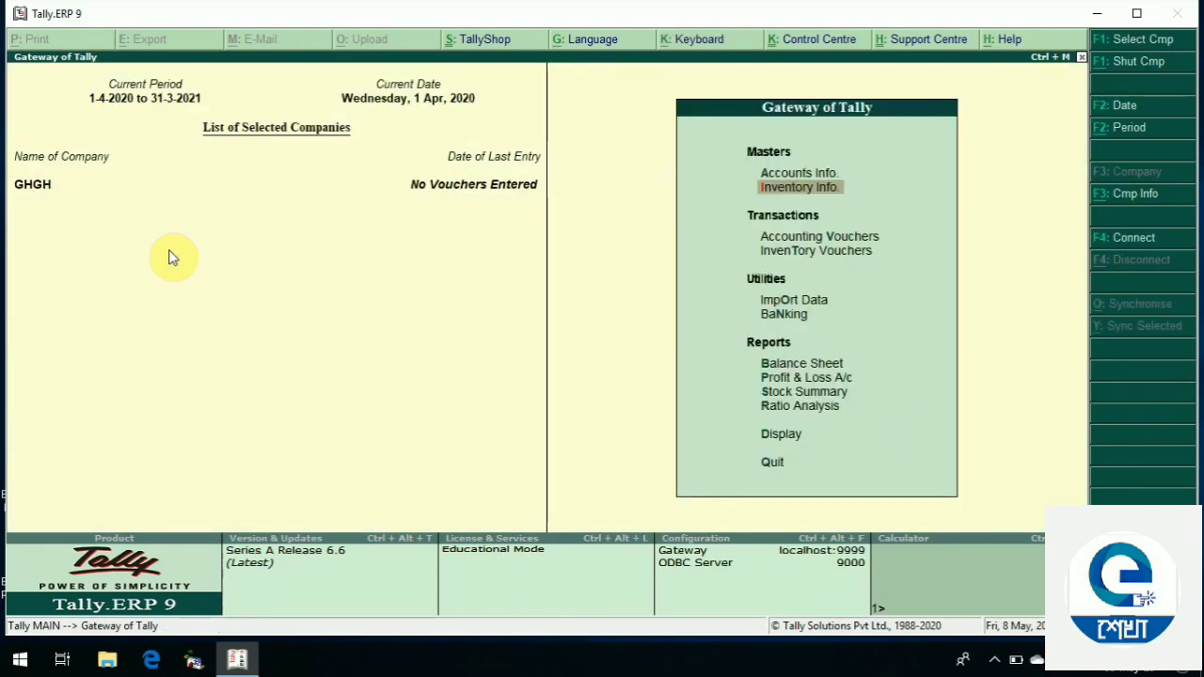
pyautogui.press('Escape')
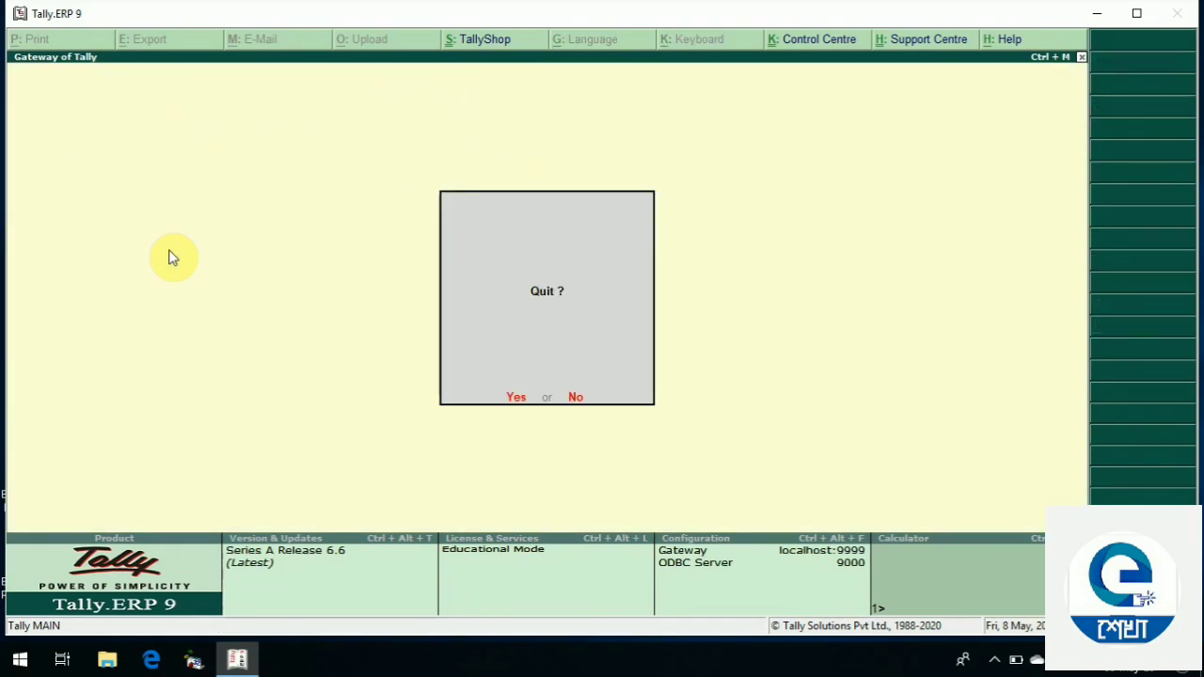
pyautogui.press('Return')
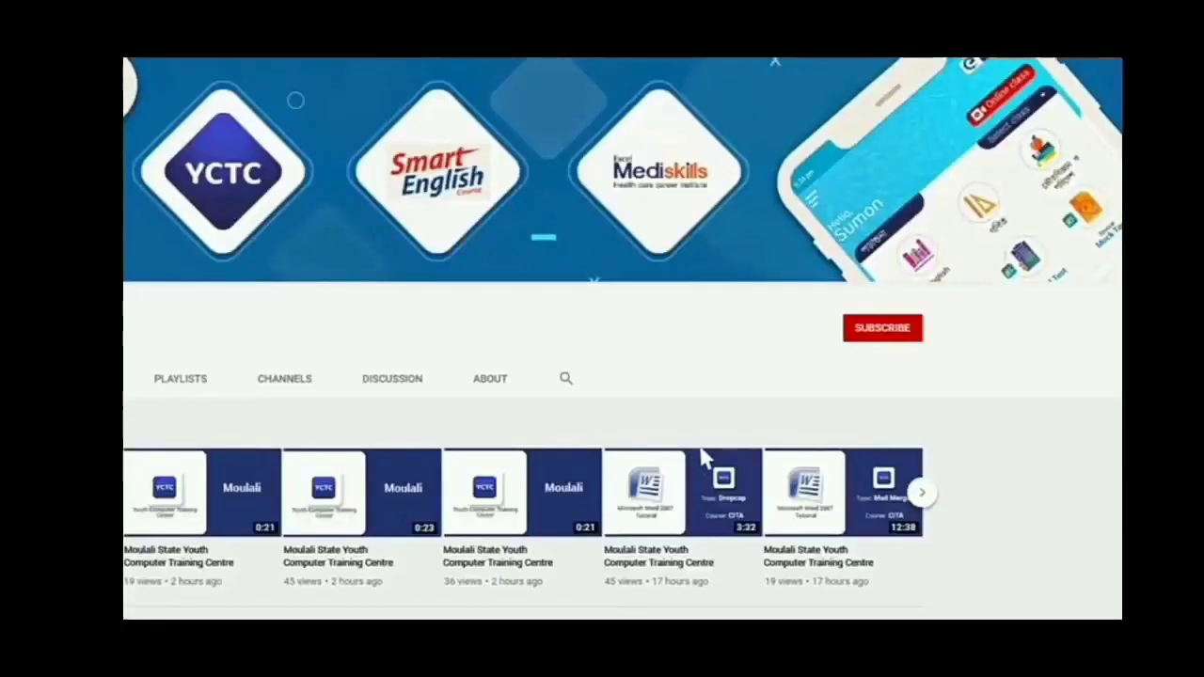
pyautogui.click(855, 334)
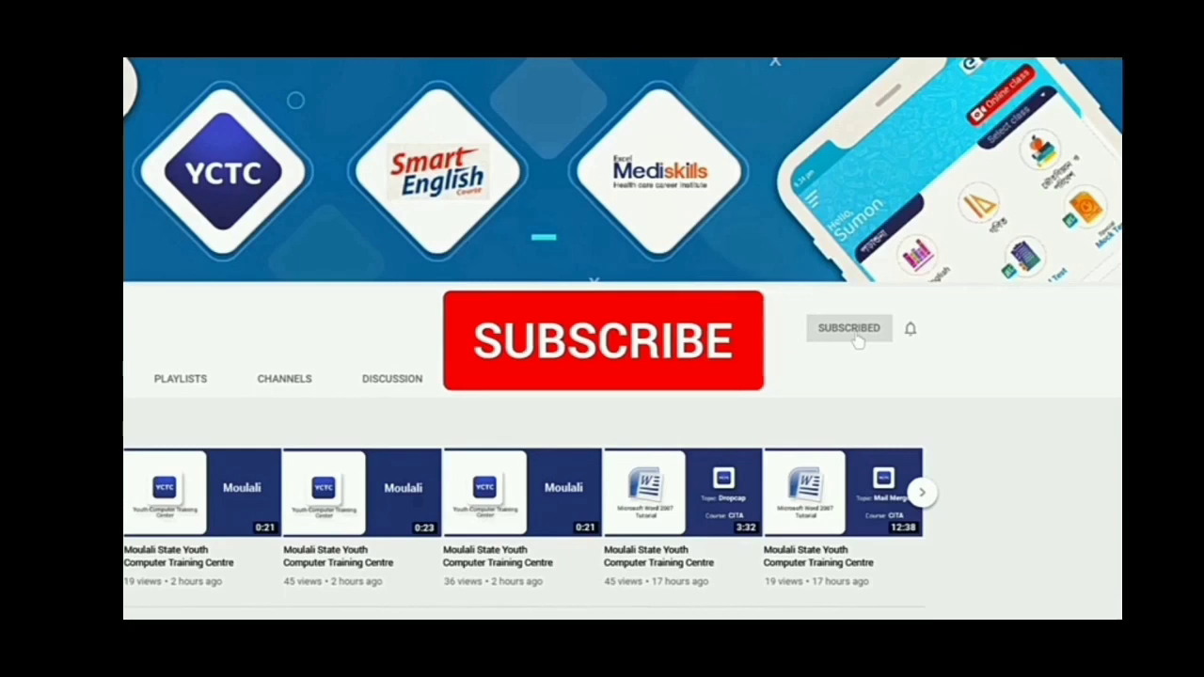
pyautogui.click(911, 331)
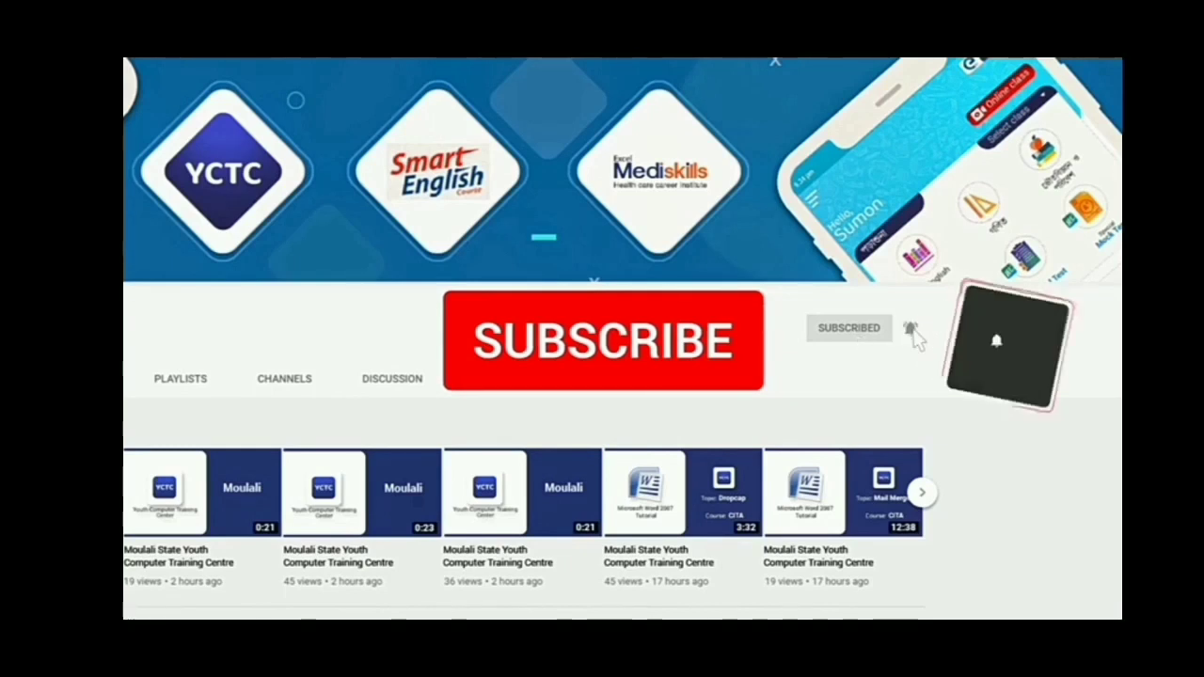